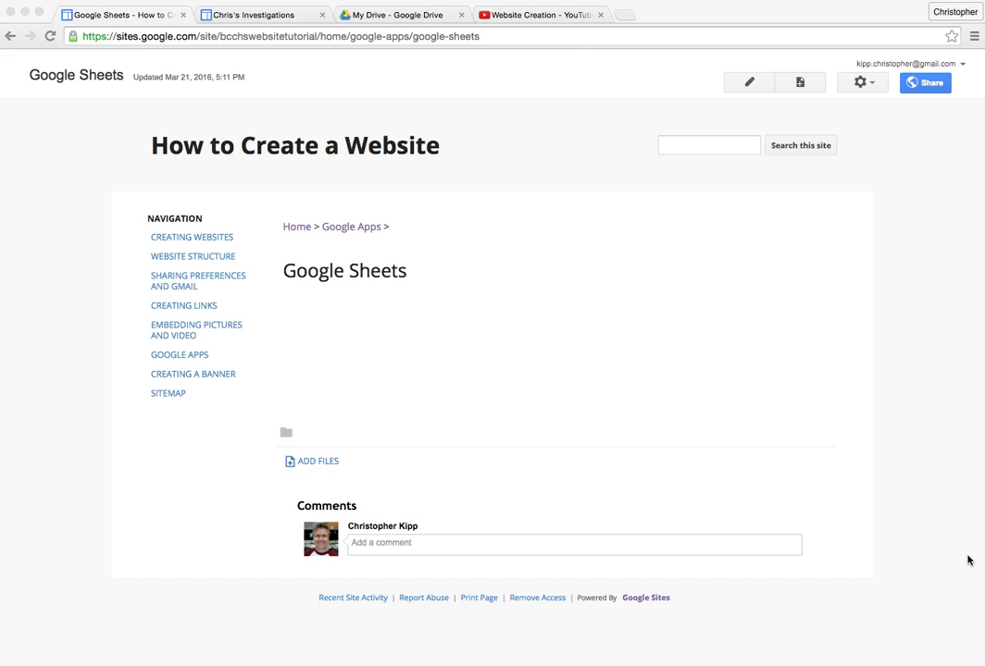
Edit the Google Sheets page and enter "Learning Target: Students will understand the relationship between force and amplitude of displacement for a spring."
click(676, 101)
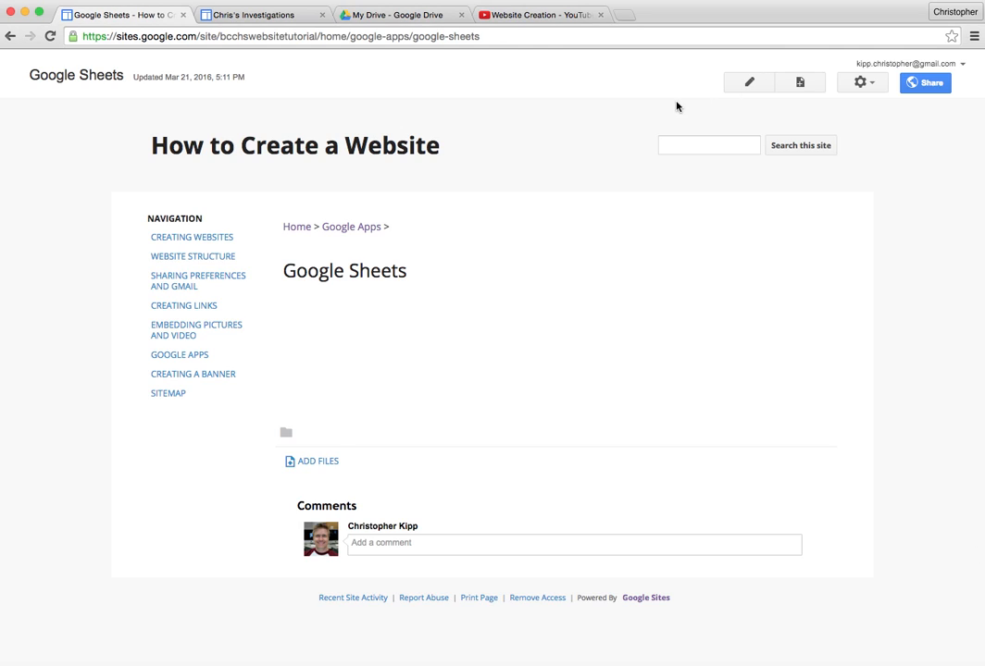
click(748, 85)
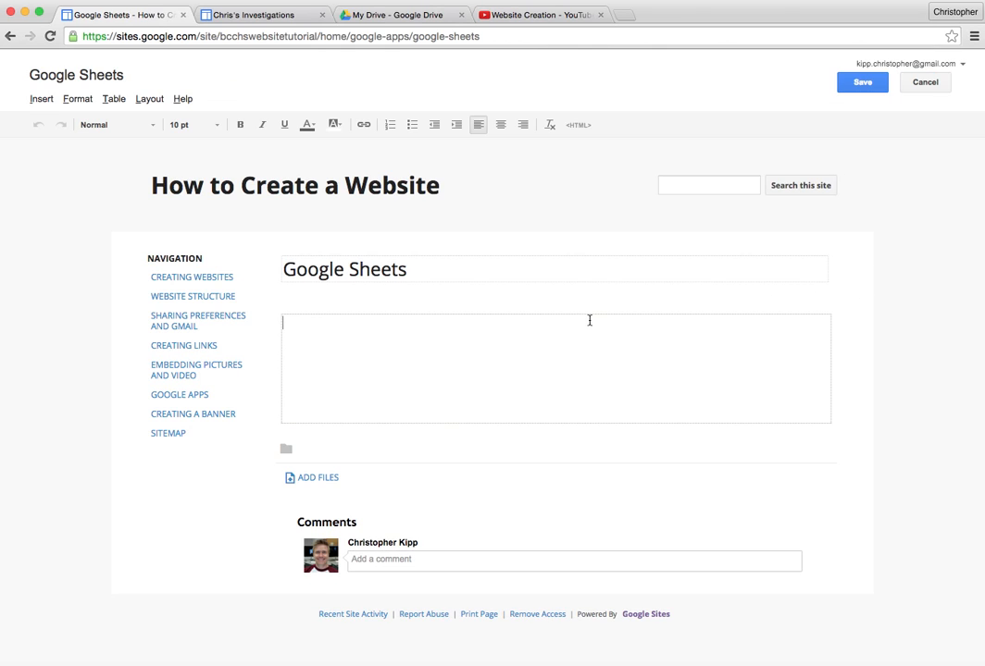
text(Learning Target:  S)
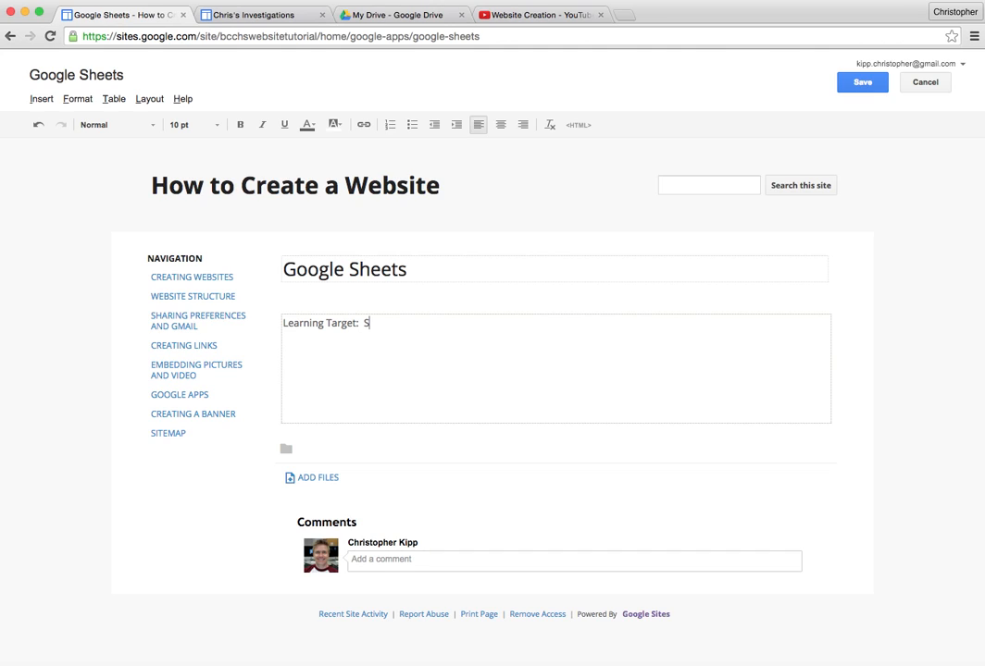
text(tudents will underst)
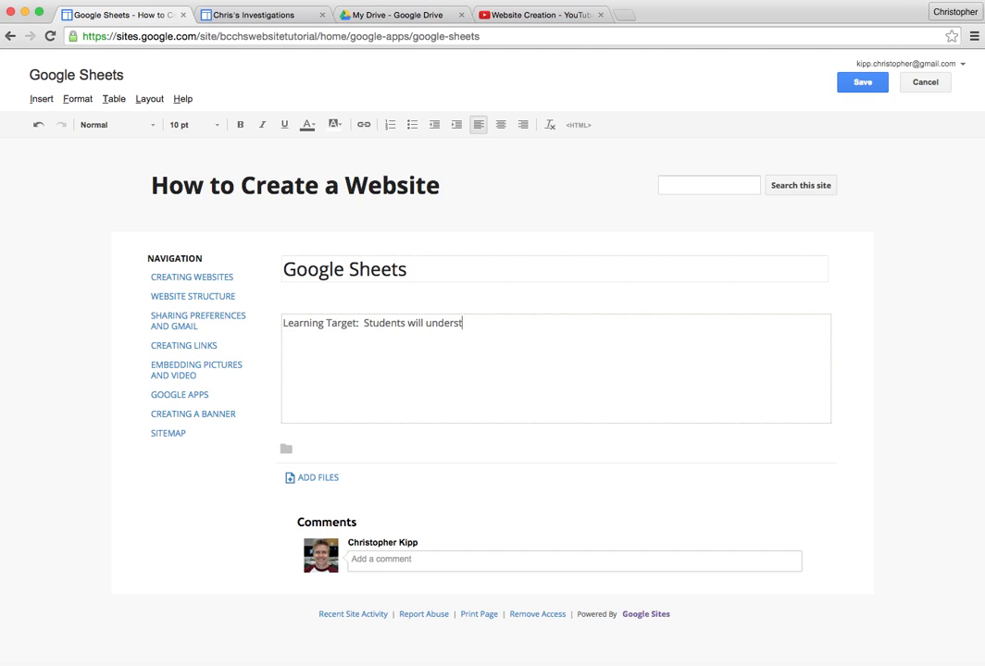
text(and the relationship betwe)
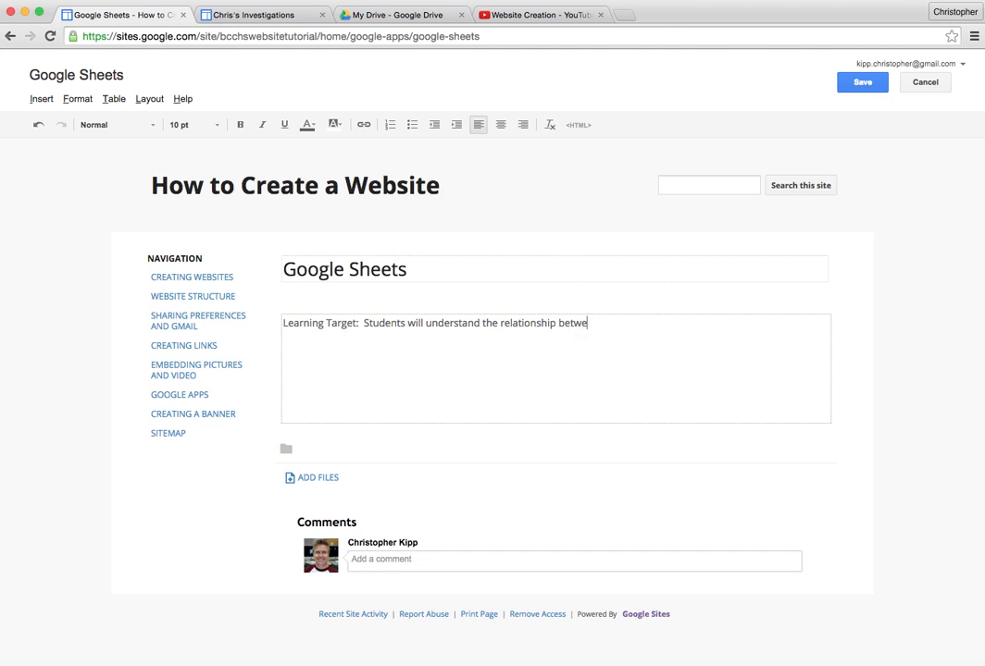
text(en force and amplit)
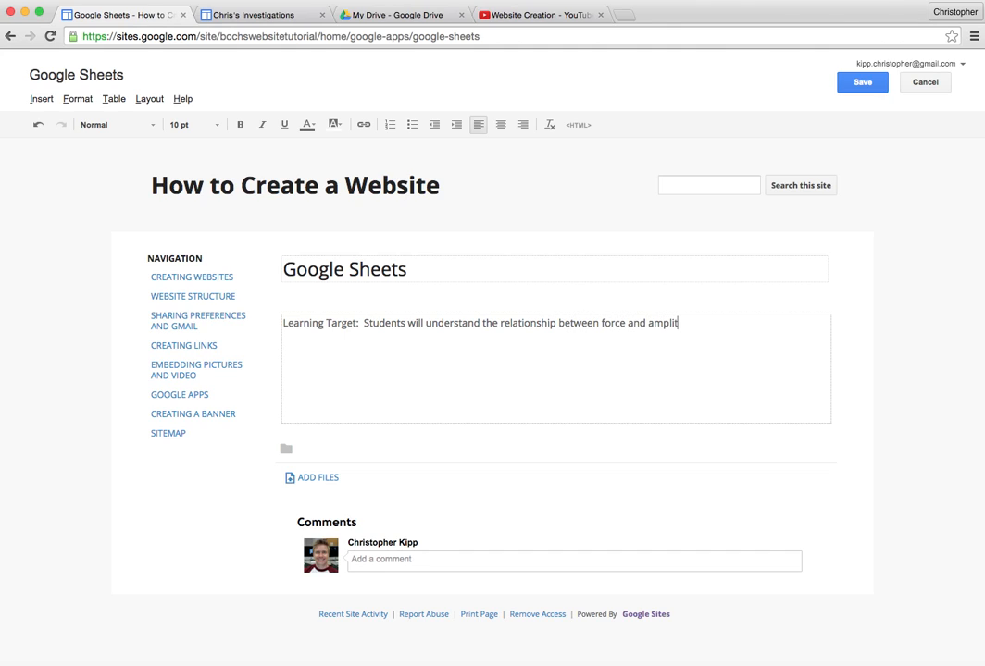
text(ude of displacement)
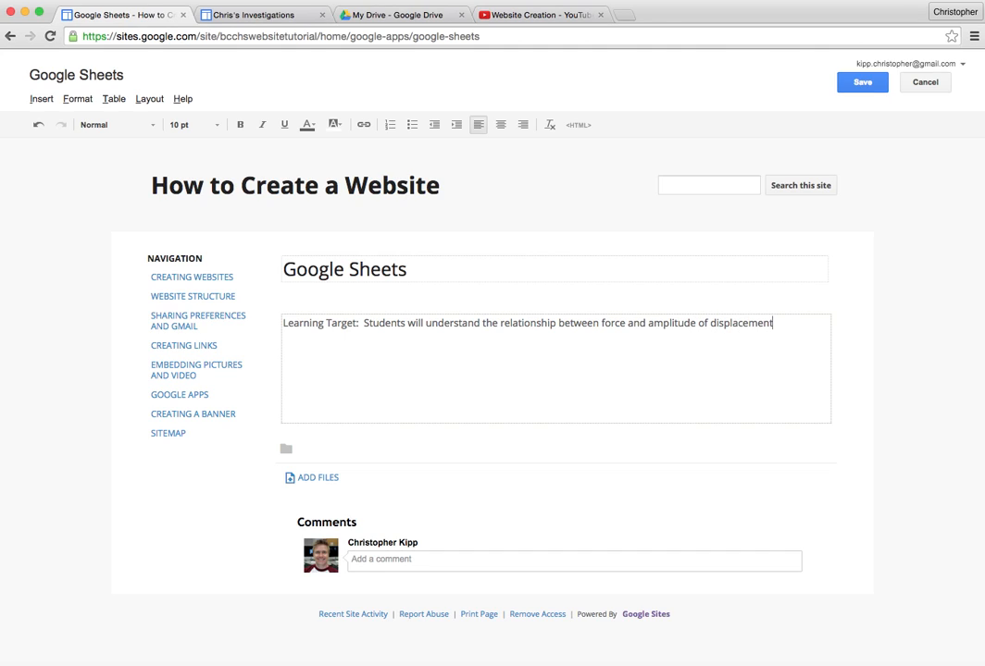
text( for a spring.)
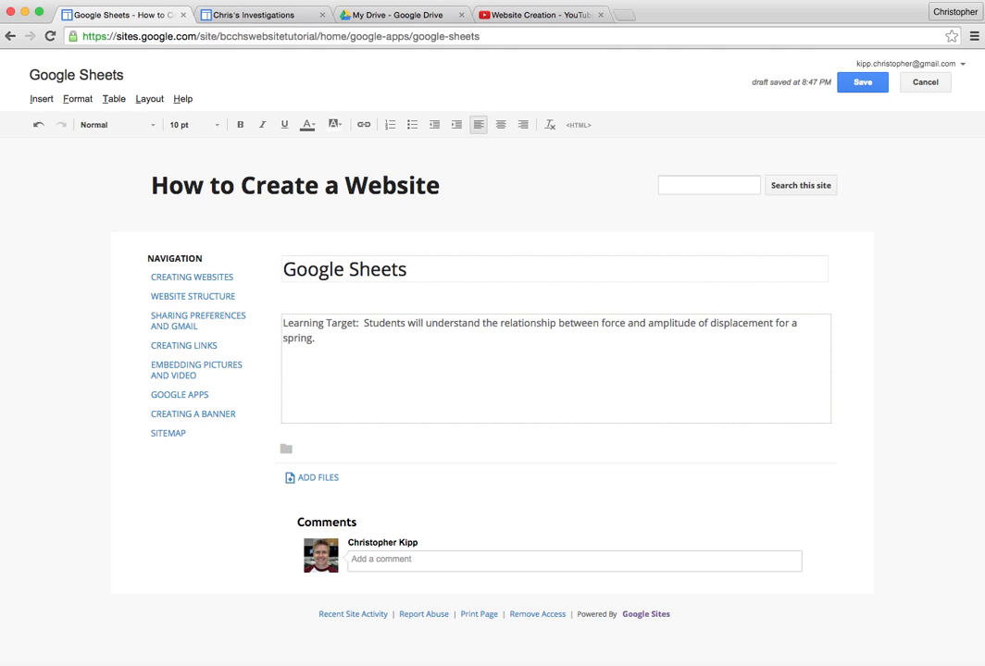
Add a separate paragraph reading "Artifact: Students will solve a collaborative spreadsheet for the force constant of a spring."
key(Return)
key(Return)
text(Artifact:  Students will solve a )
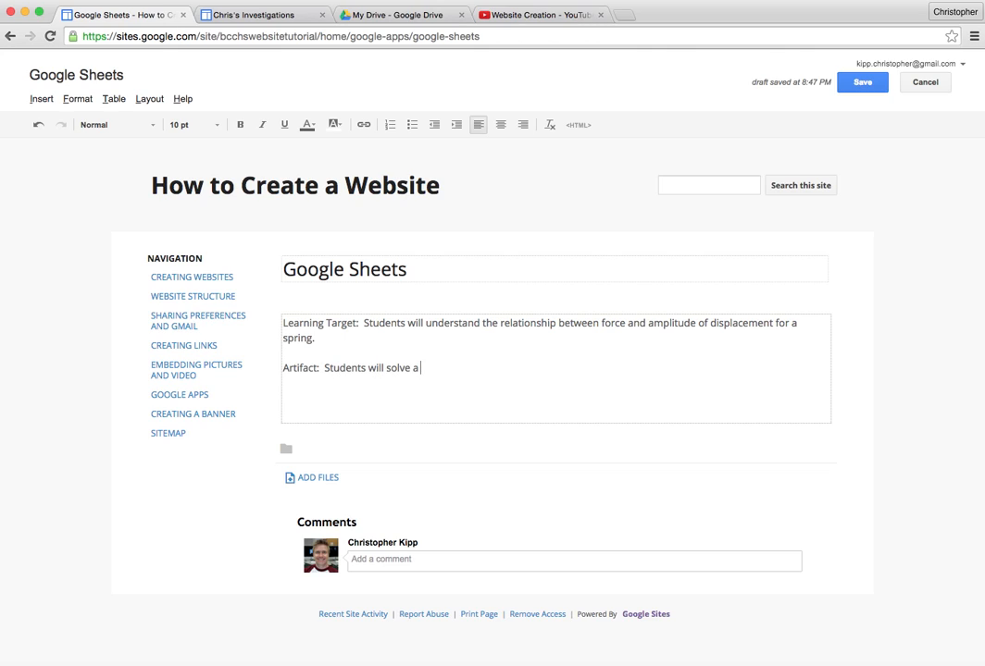
text(collaborative spreadsh)
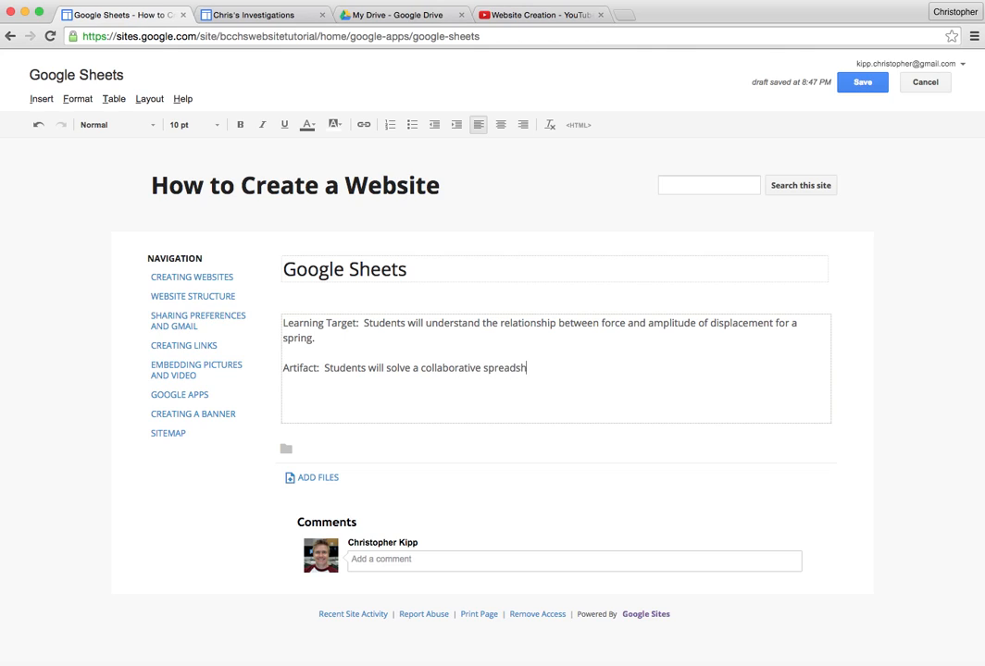
text(eet for the force constant of a spring.)
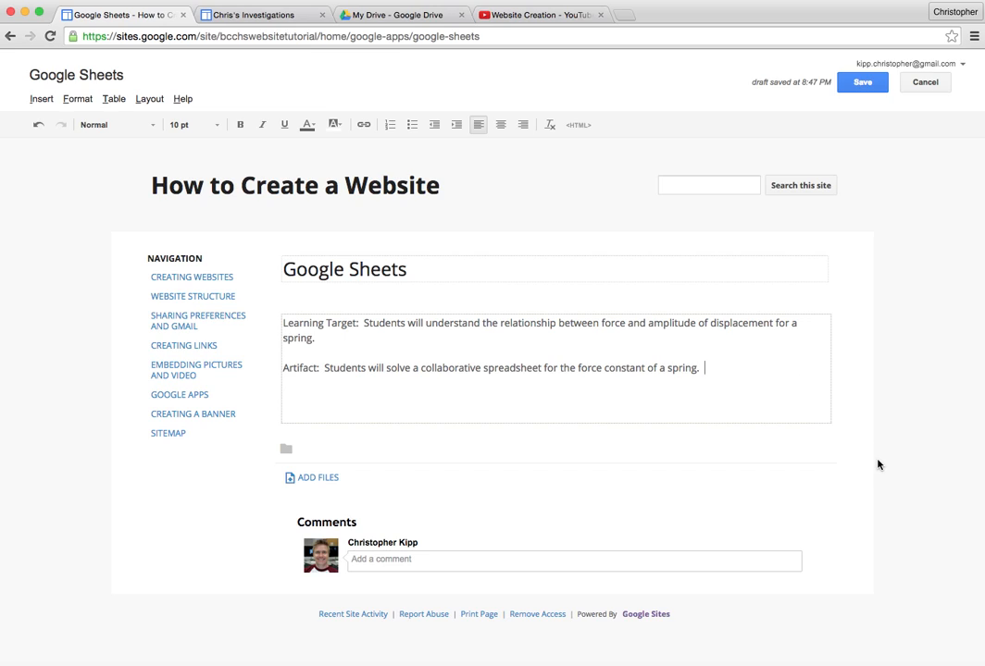
Add a paragraph reading "Pre Lab: Describe a method to measure the force applied by a spring when the spring is stretched or compressed."
key(Return)
key(Return)
text(Pre Lab:)
text(Describe a method to )
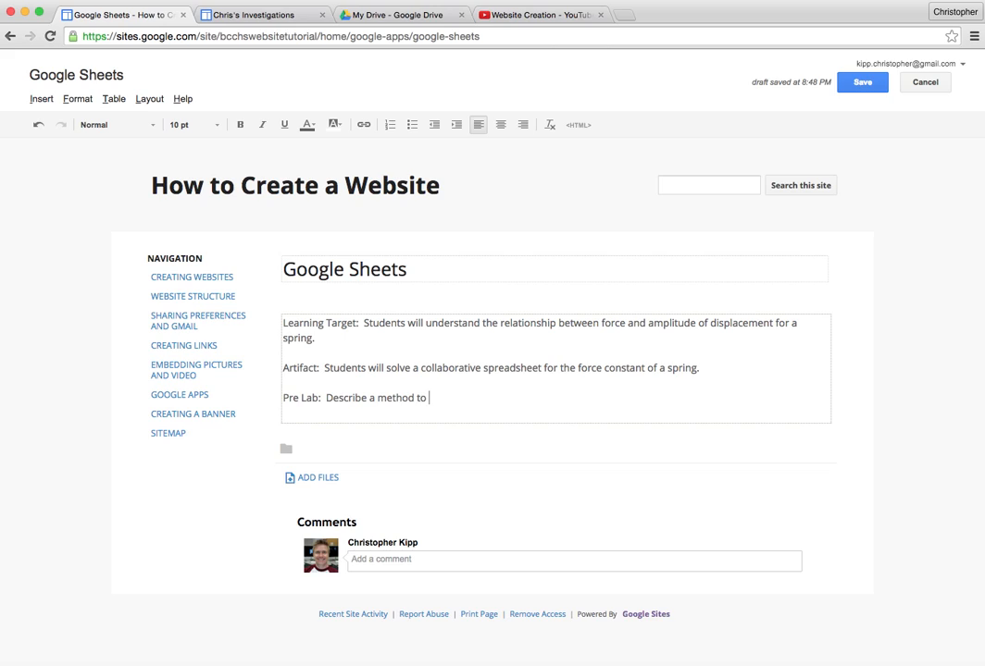
text(measure the force applied by a spring when the spring is stretched)
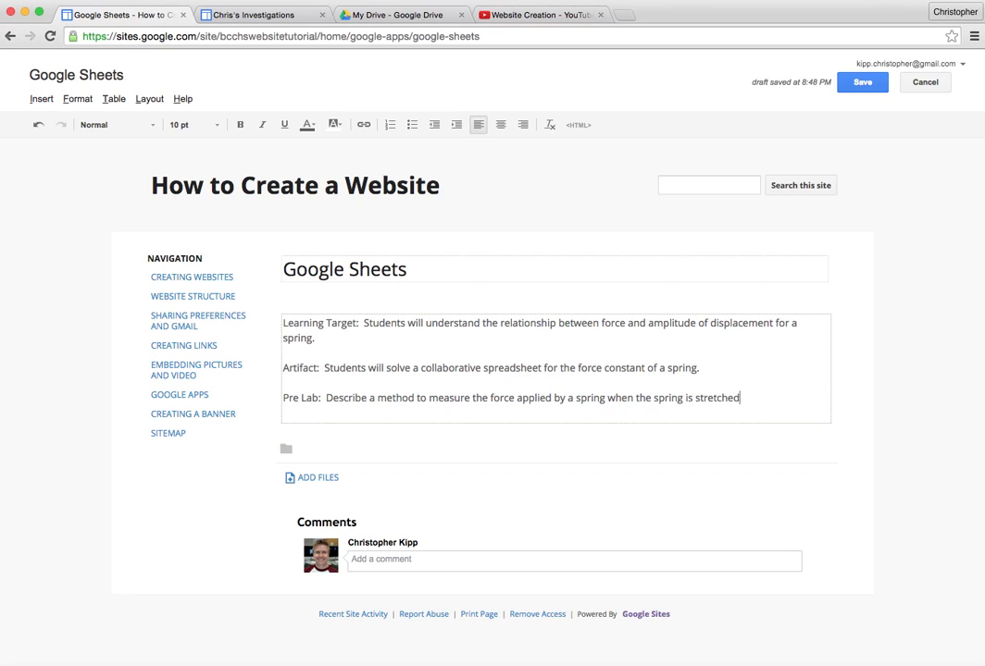
text( or compressed.  You may uyse)
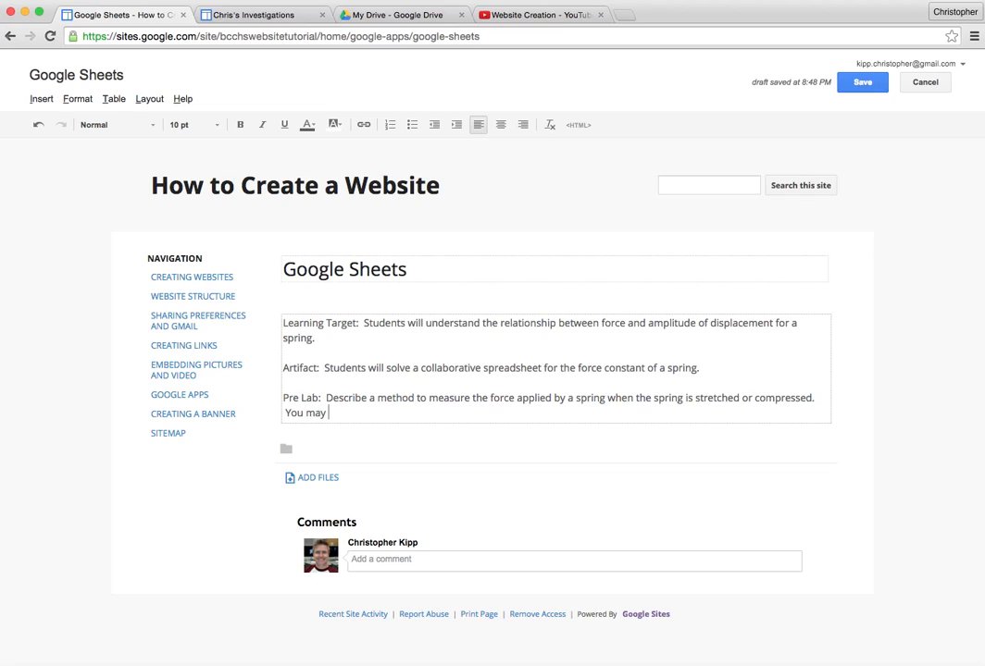
Continue the Pre Lab paragraph with "You may use any commonly available equipment for this method. Record your answer in the quickwrite."
key(BackSpace)
key(BackSpace)
key(BackSpace)
text(se any commonly avai)
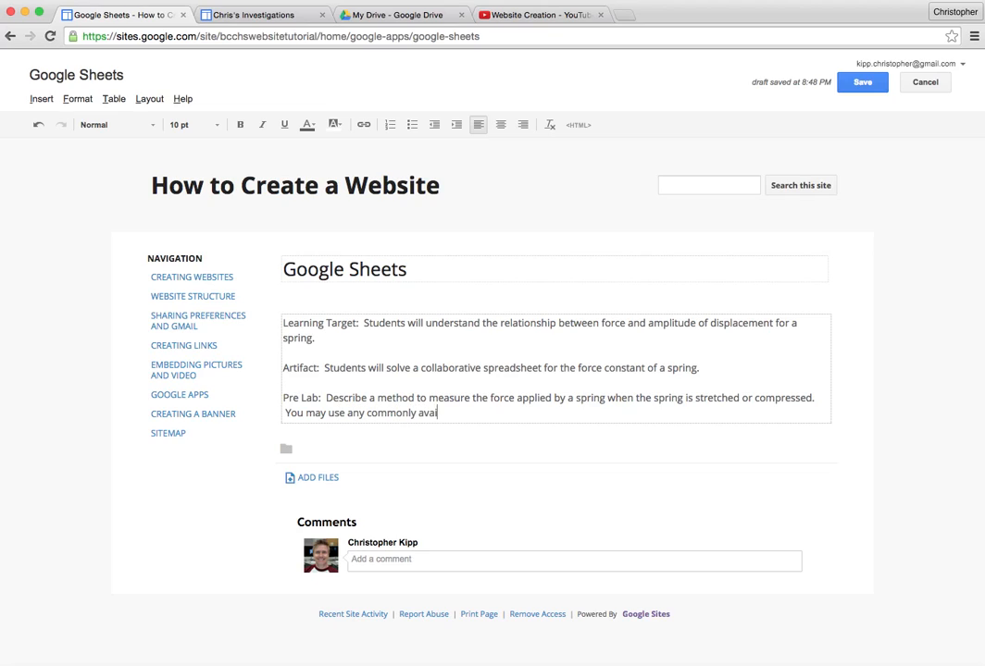
text(lable equipemnt)
key(BackSpace)
key(BackSpace)
key(BackSpace)
key(BackSpace)
text(ment for this method.)
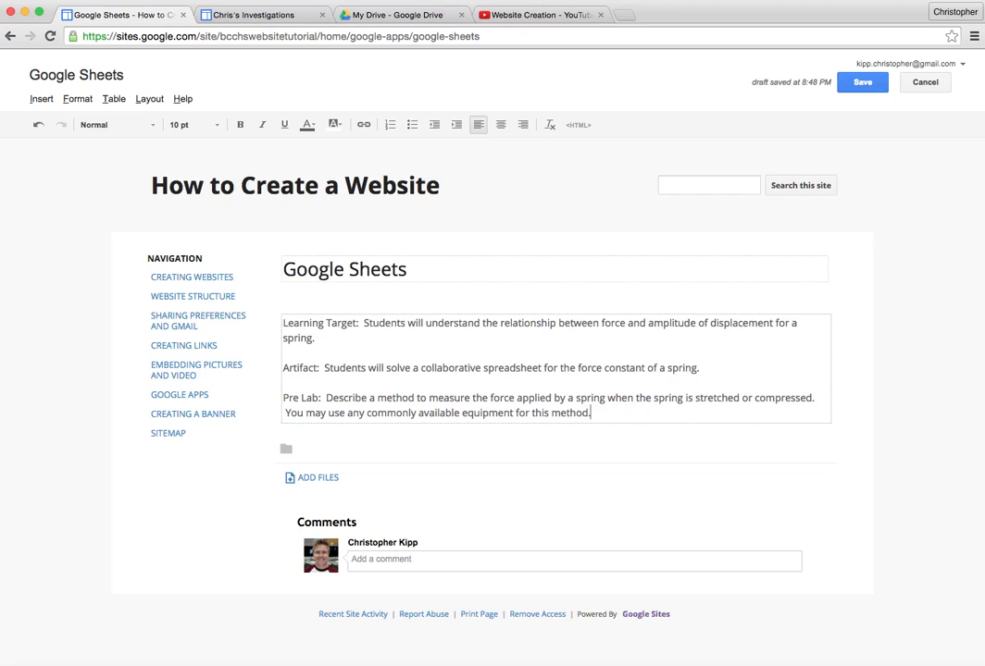
text(  Record your answer in t)
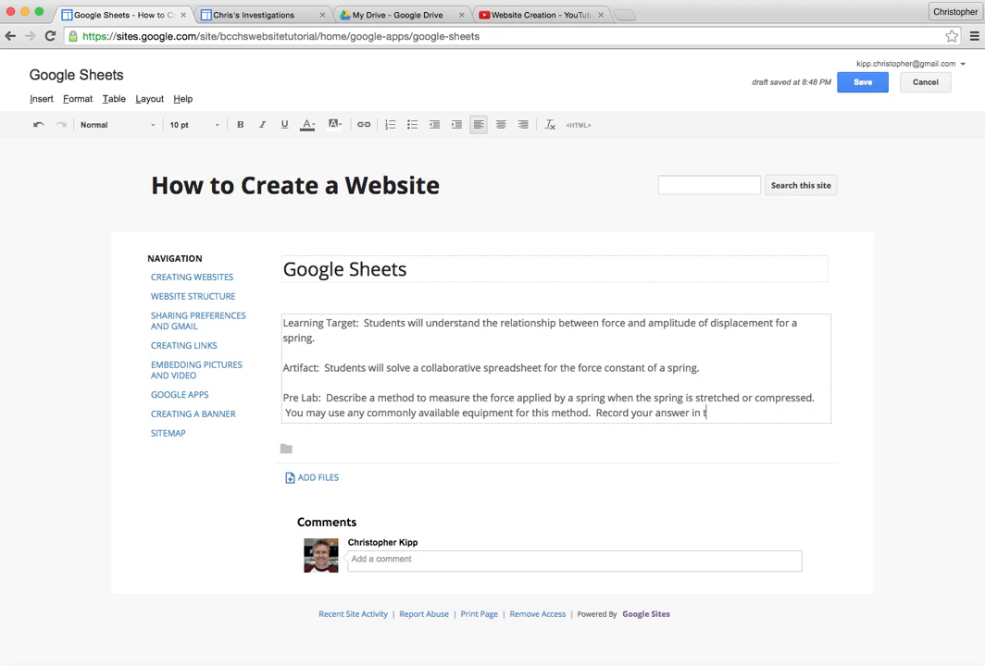
text(he quickwrite.)
Add a separate line reading "Quickwrite" below the Pre Lab paragraph, followed by a new line
key(Return)
key(Return)
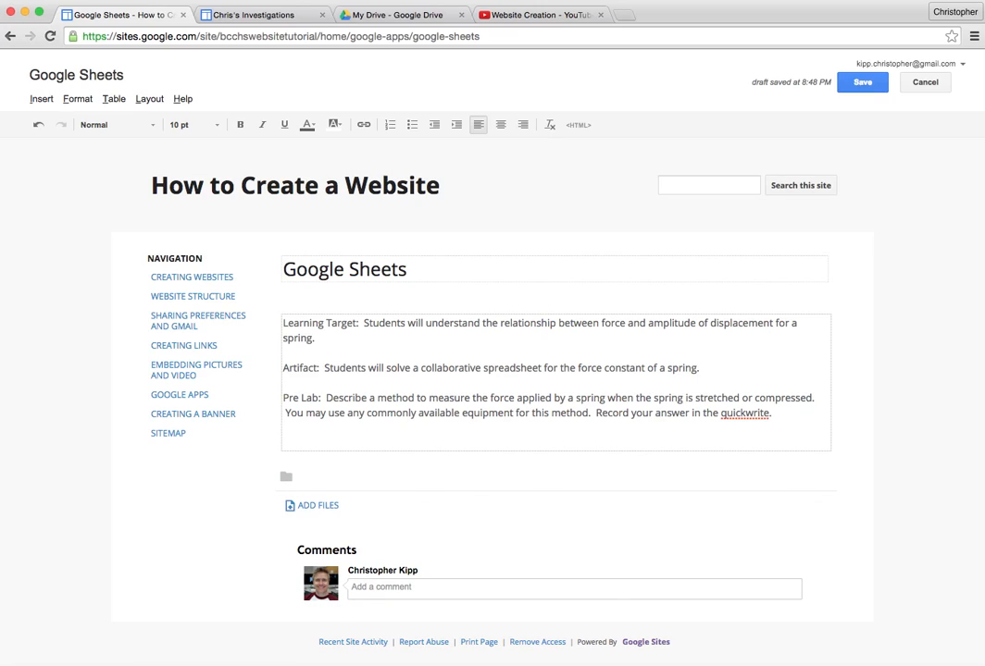
text(Quickwrite)
key(Return)
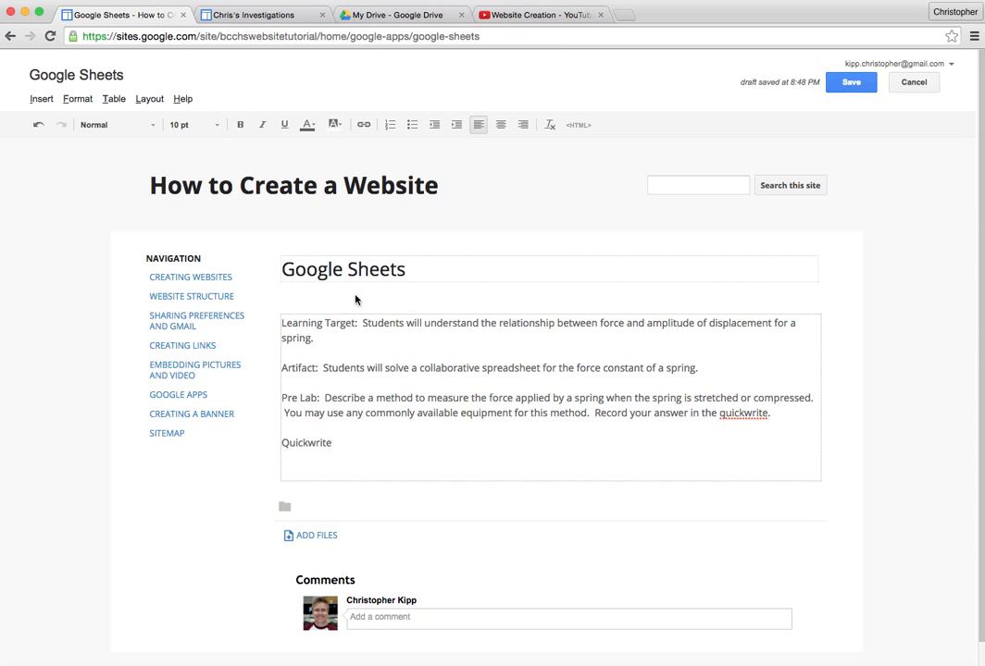
Switch to Google Drive and open the Waves and Oscillations folder inside the Physics folder
click(393, 17)
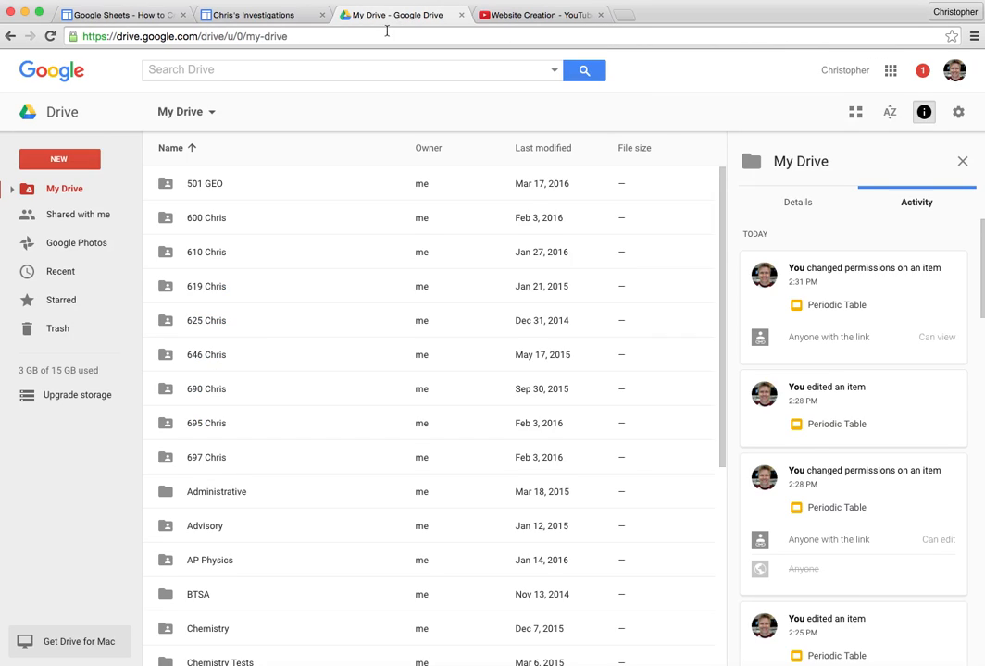
scroll(261, 443, down, 3)
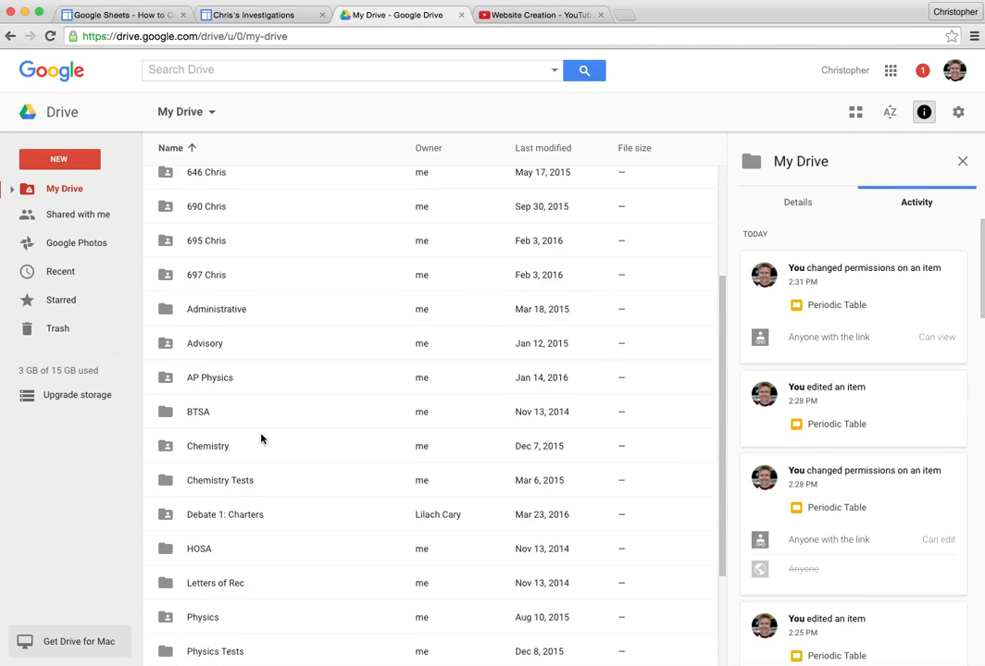
click(217, 623)
double_click(217, 623)
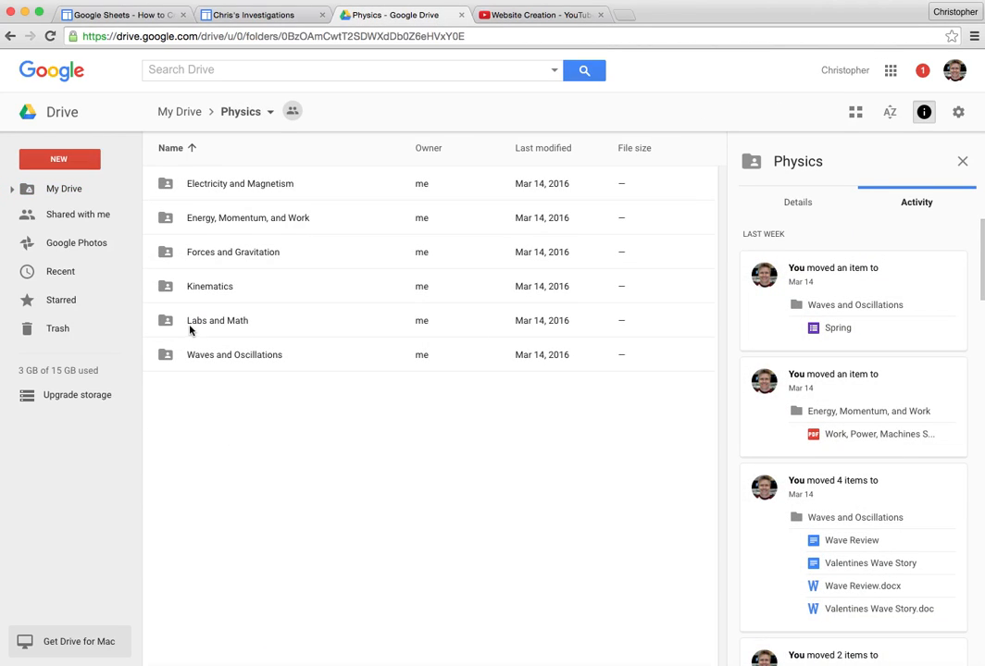
double_click(167, 361)
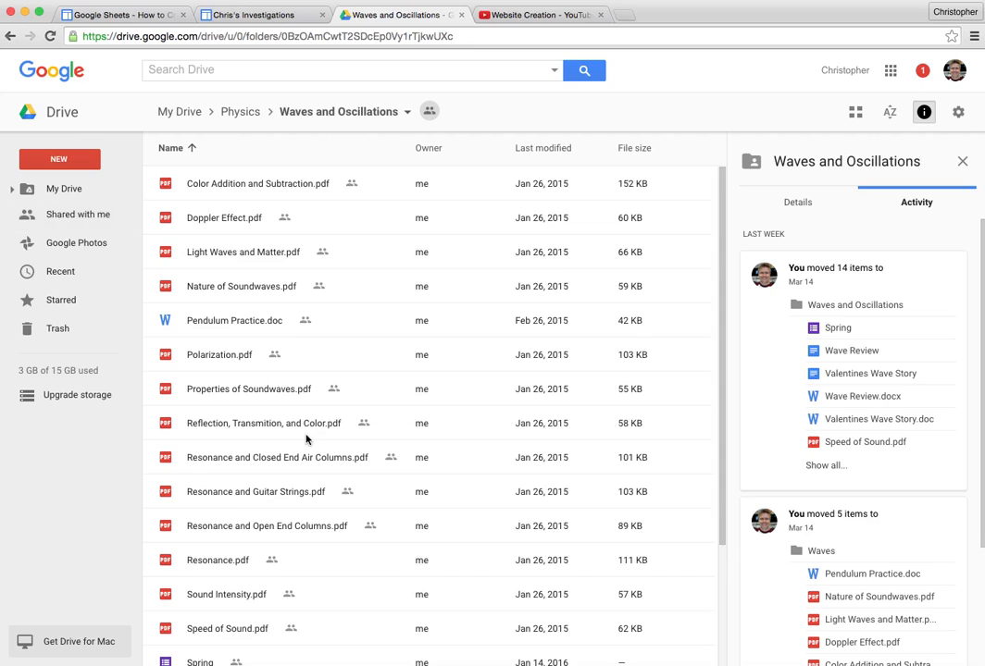
Create a new Google Sheets spreadsheet in the Waves and Oscillations folder, accepting the folder's sharing permissions
click(67, 161)
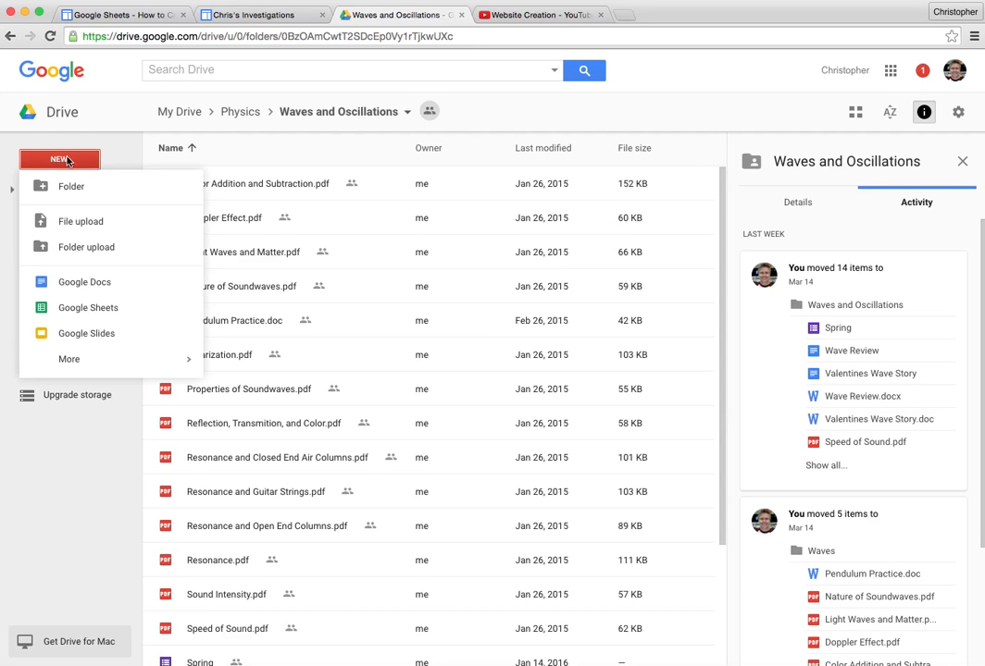
click(92, 317)
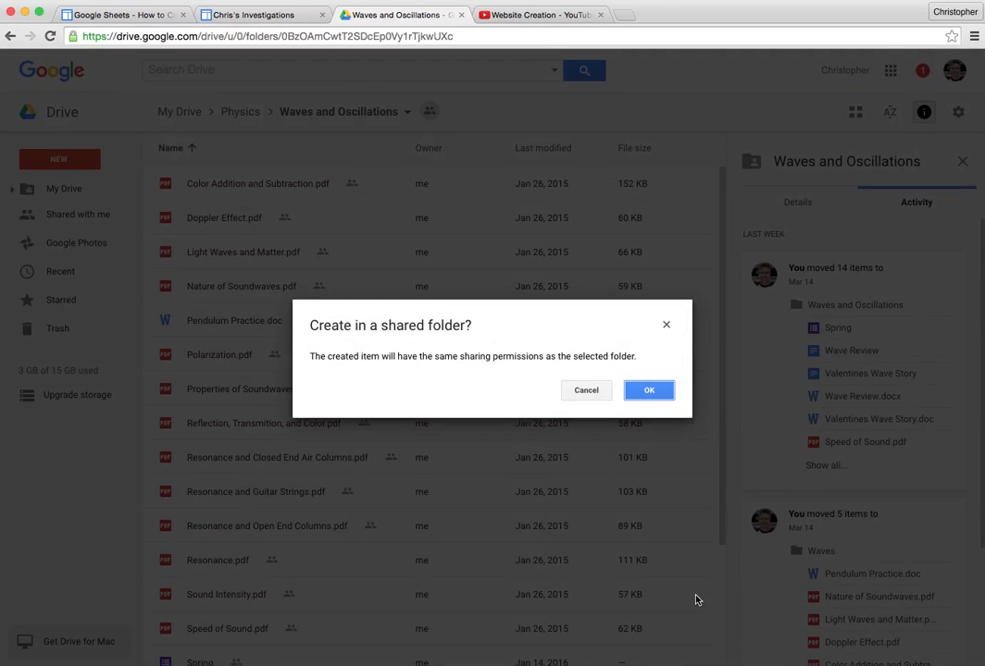
click(647, 392)
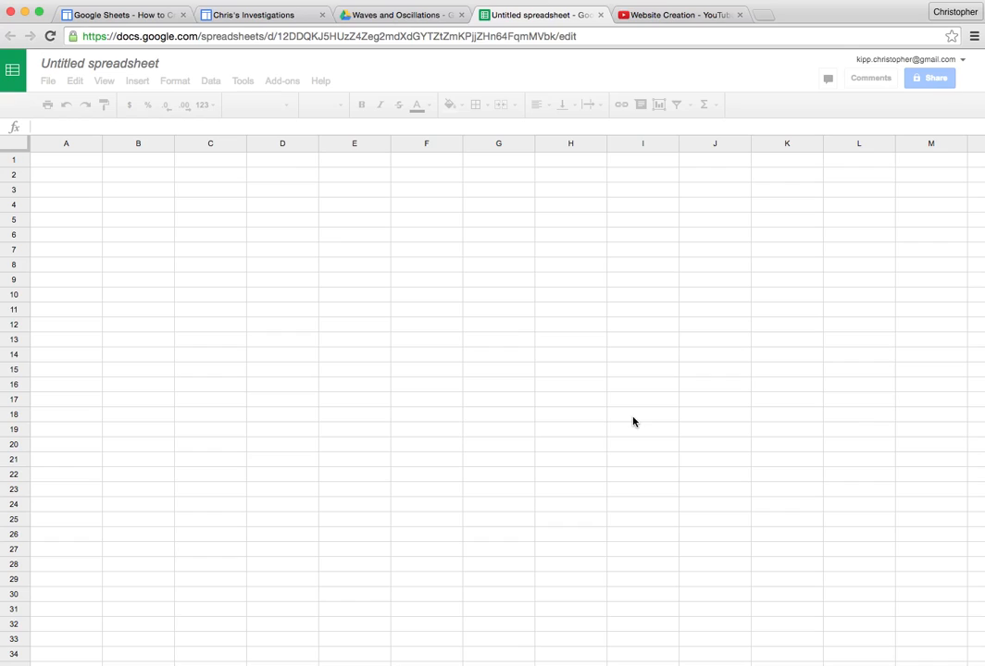
Rename the untitled spreadsheet as "Quickwrite"
click(106, 67)
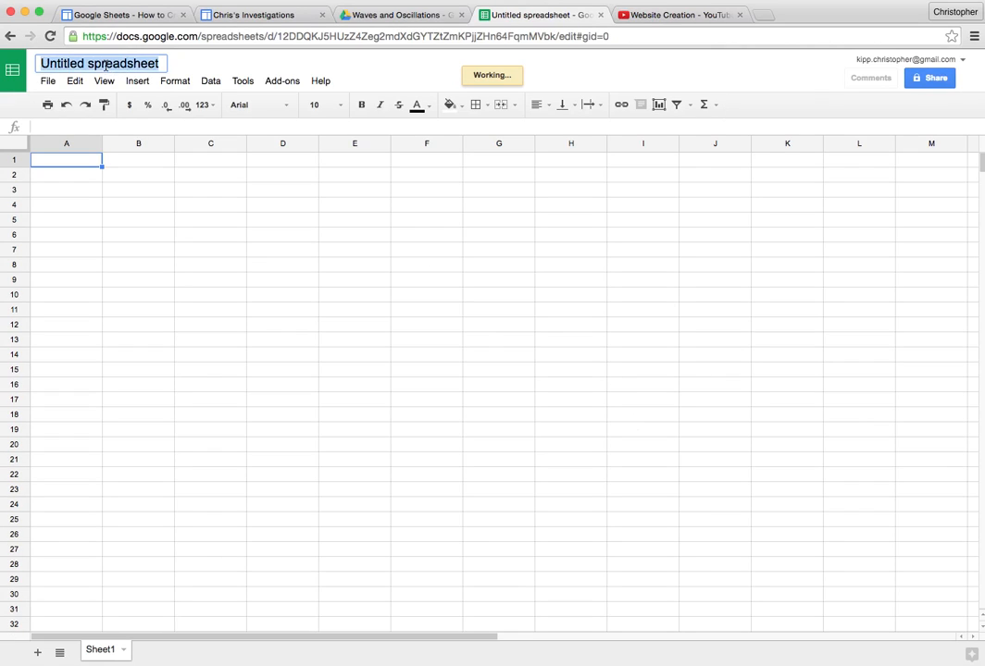
text(Q)
key(Return)
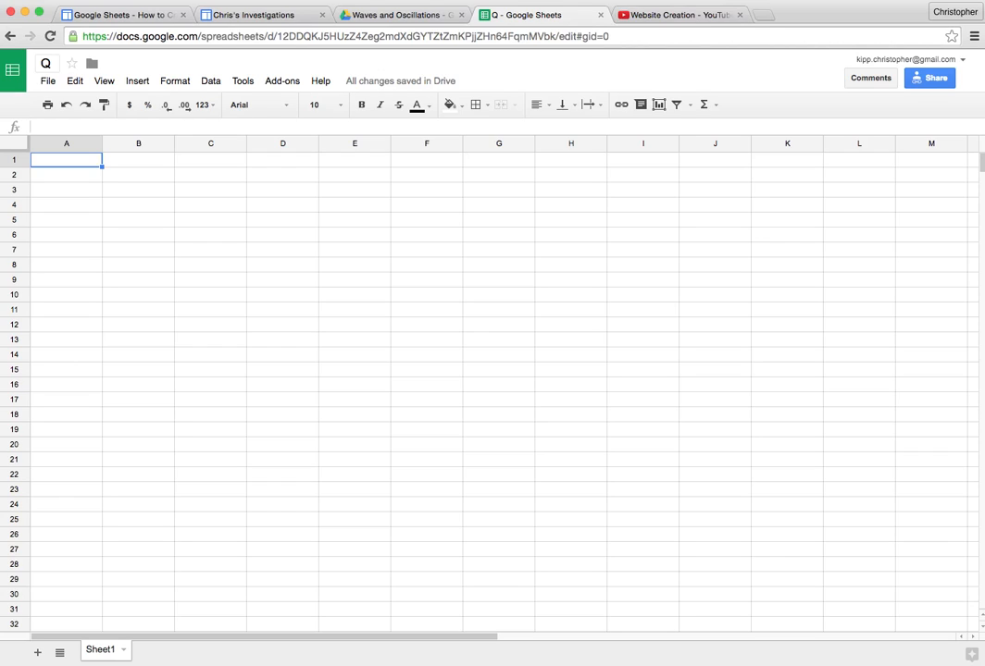
text(uick)
key(BackSpace)
key(BackSpace)
key(BackSpace)
key(BackSpace)
click(43, 64)
text(uickwrite)
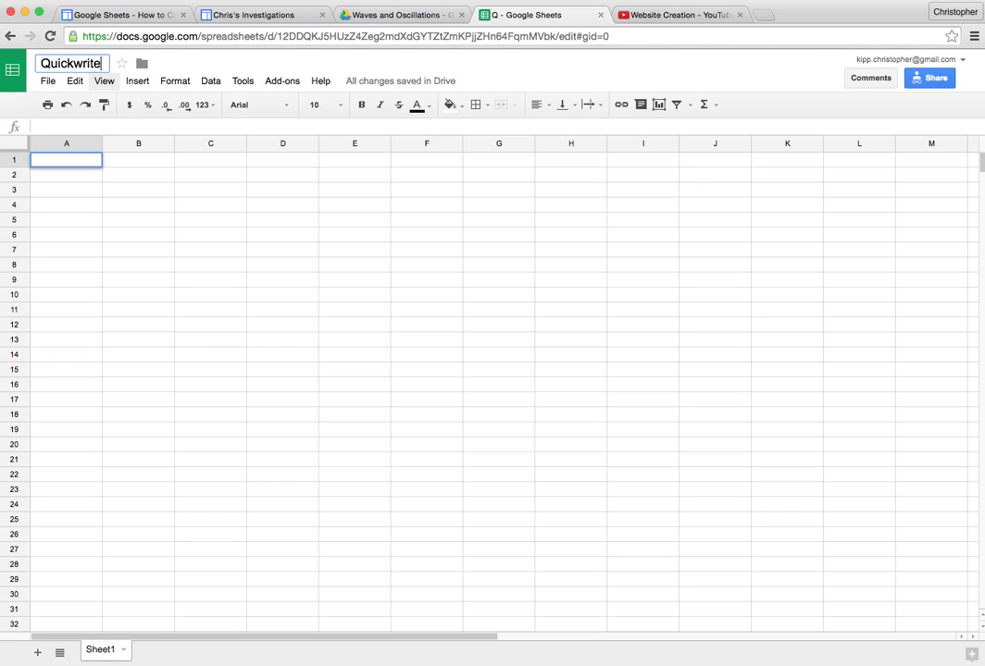
click(189, 205)
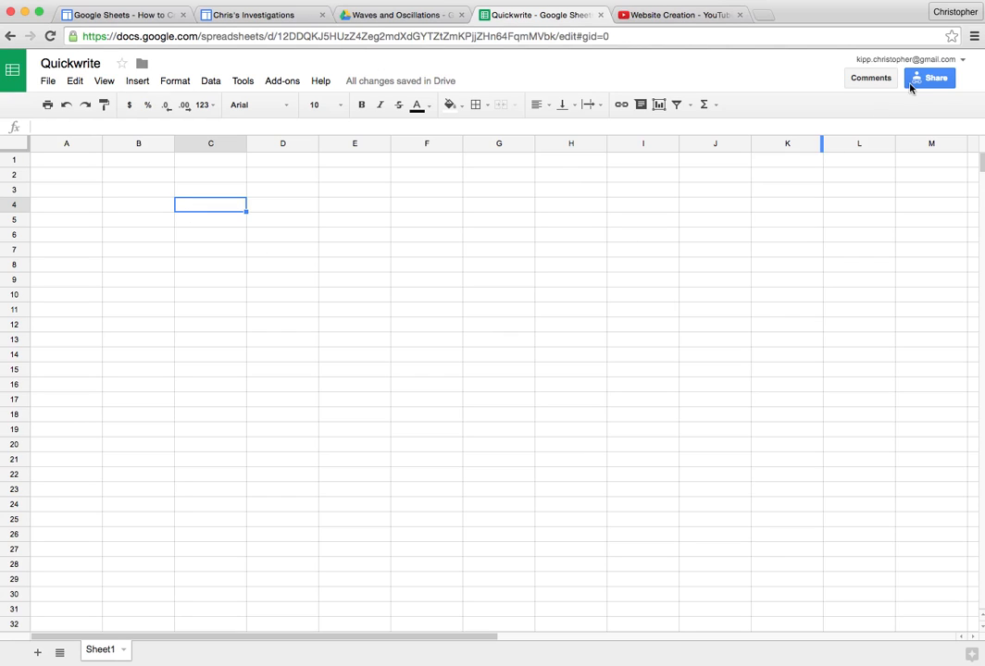
Set the Quickwrite spreadsheet's link sharing to "Anyone with the link can edit"
click(943, 78)
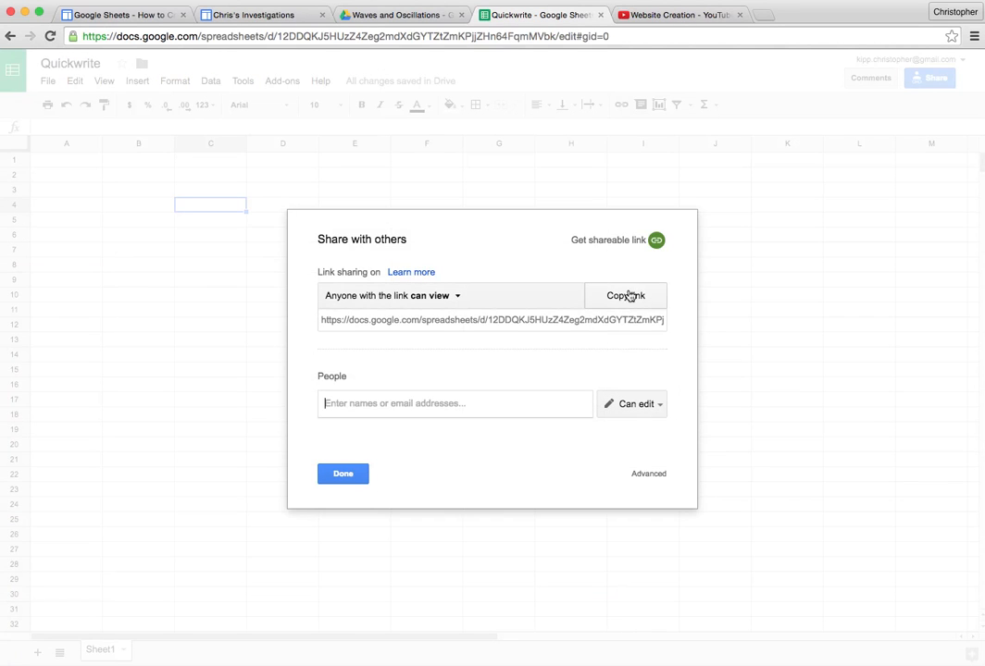
click(456, 300)
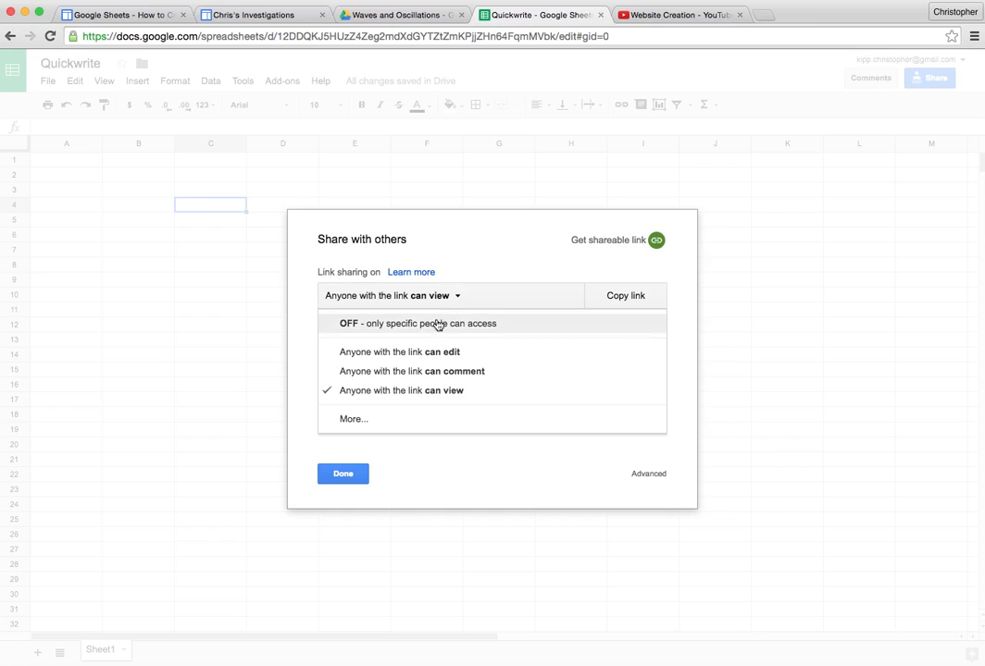
click(431, 353)
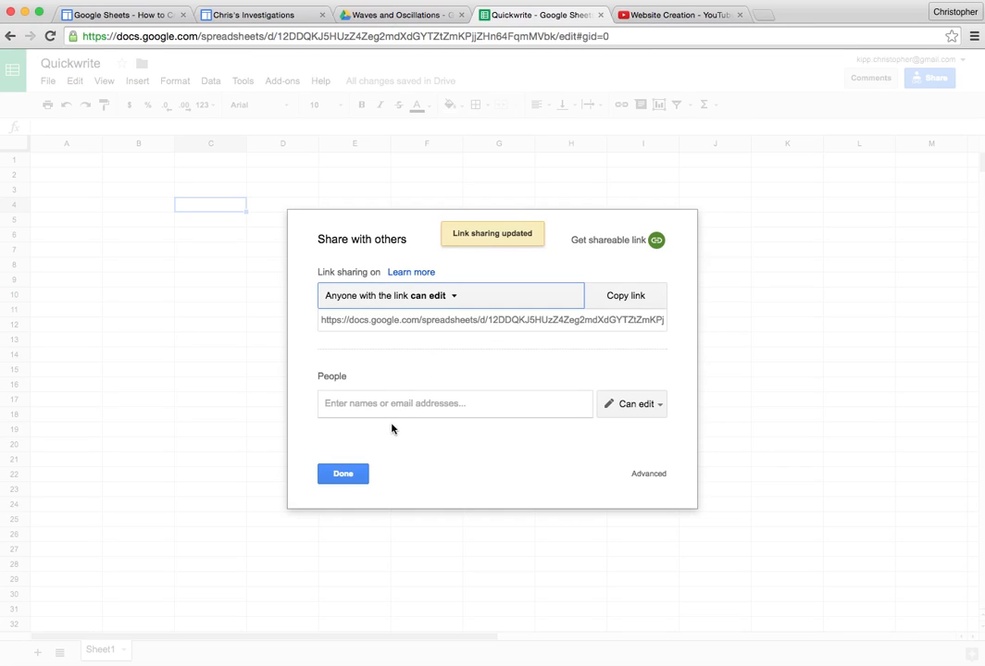
click(342, 474)
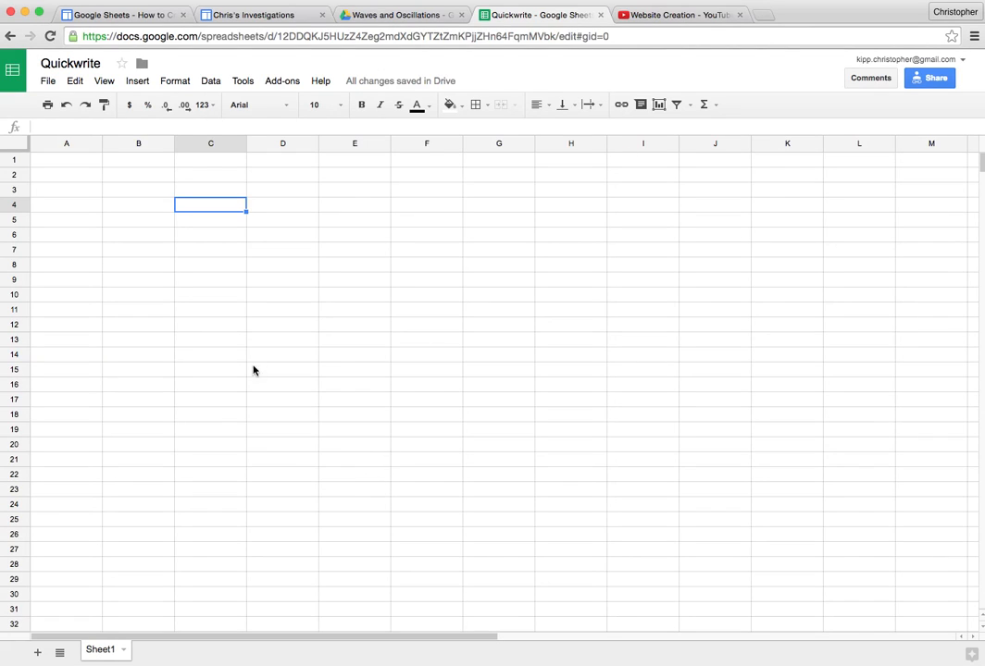
Enter the column header "Student" in cell A1 of the Quickwrite spreadsheet
click(72, 162)
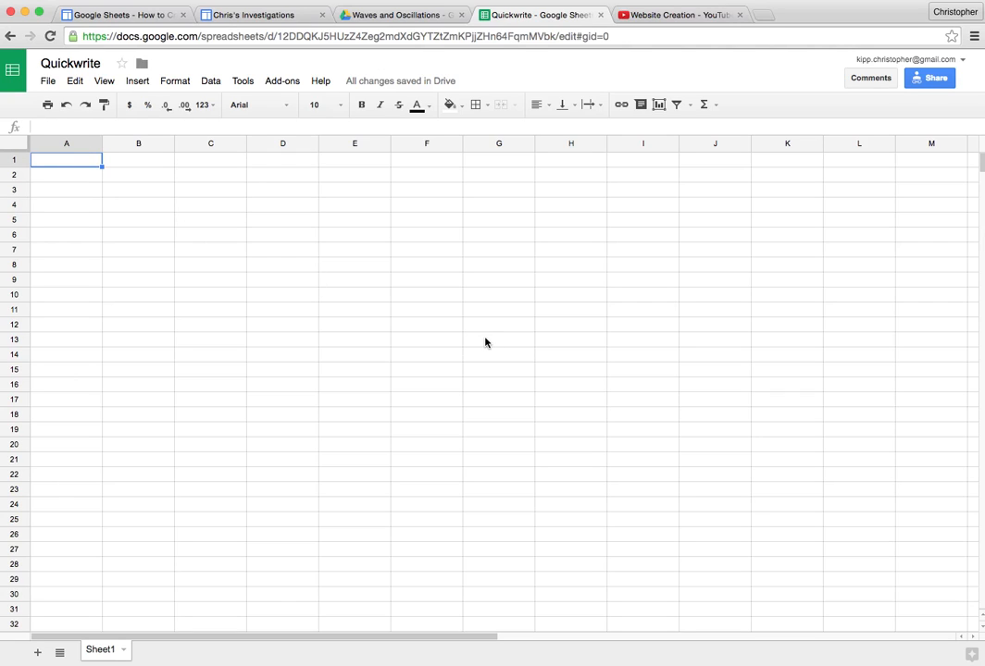
text(Student)
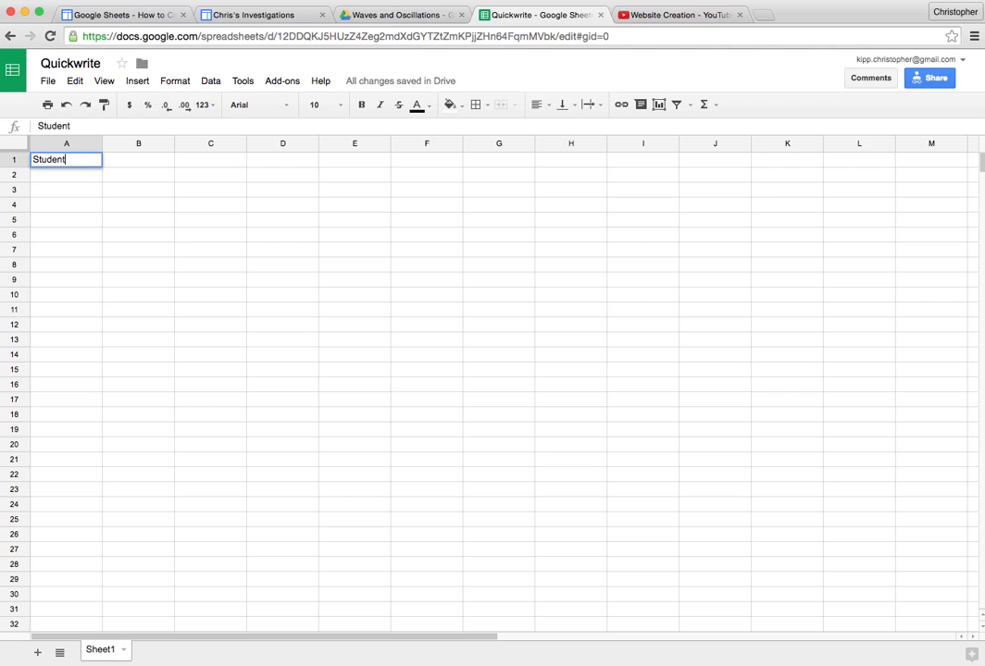
key(Return)
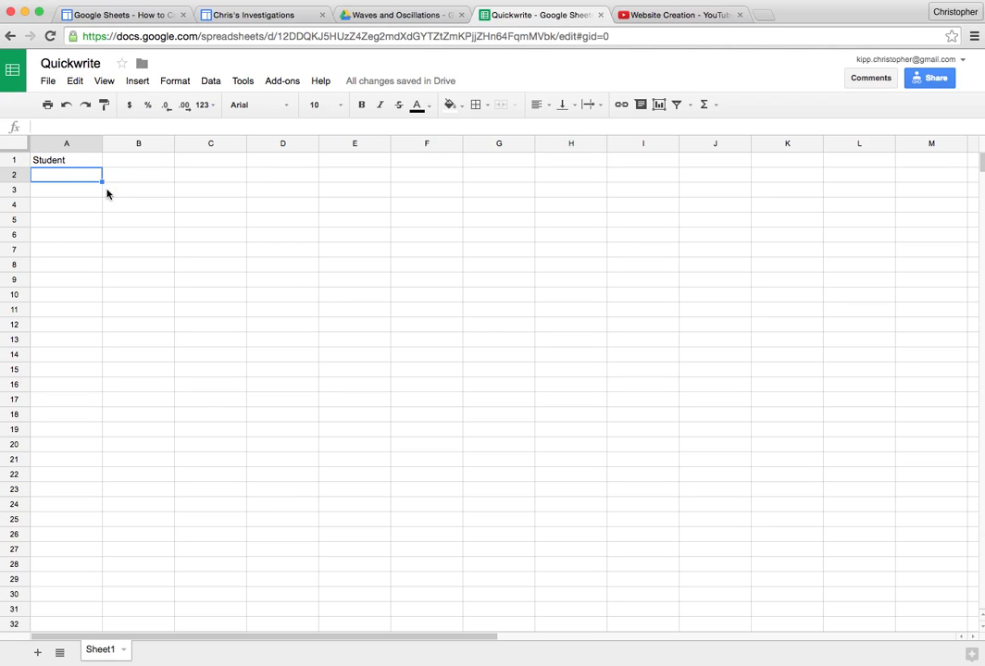
Try to fill the Student column down to A25 as a series from the letters A and B in A2 and A3
text(A)
key(Return)
text(B)
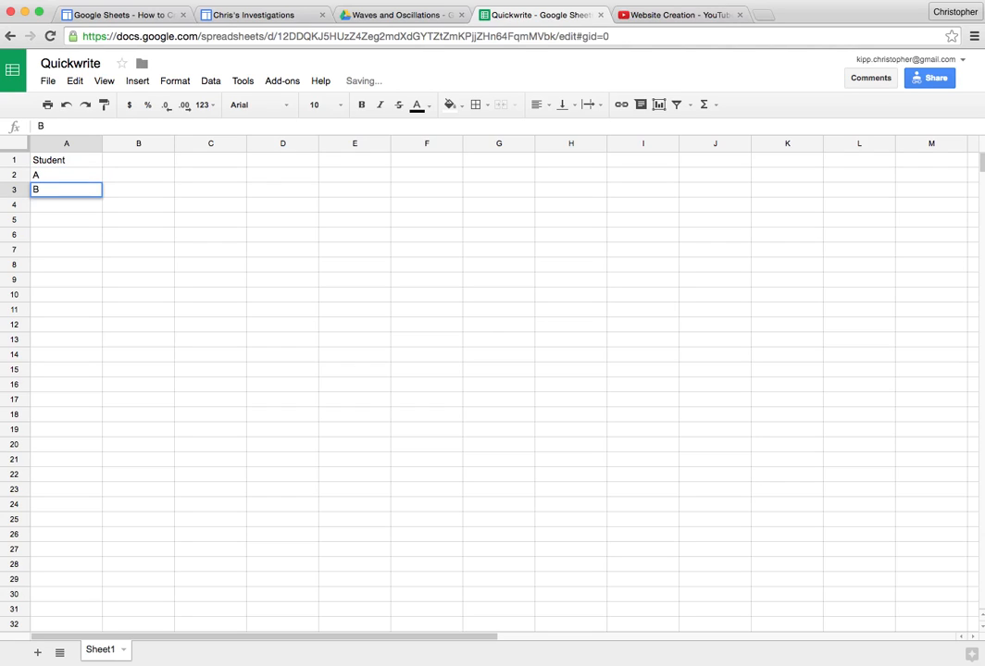
key(Up)
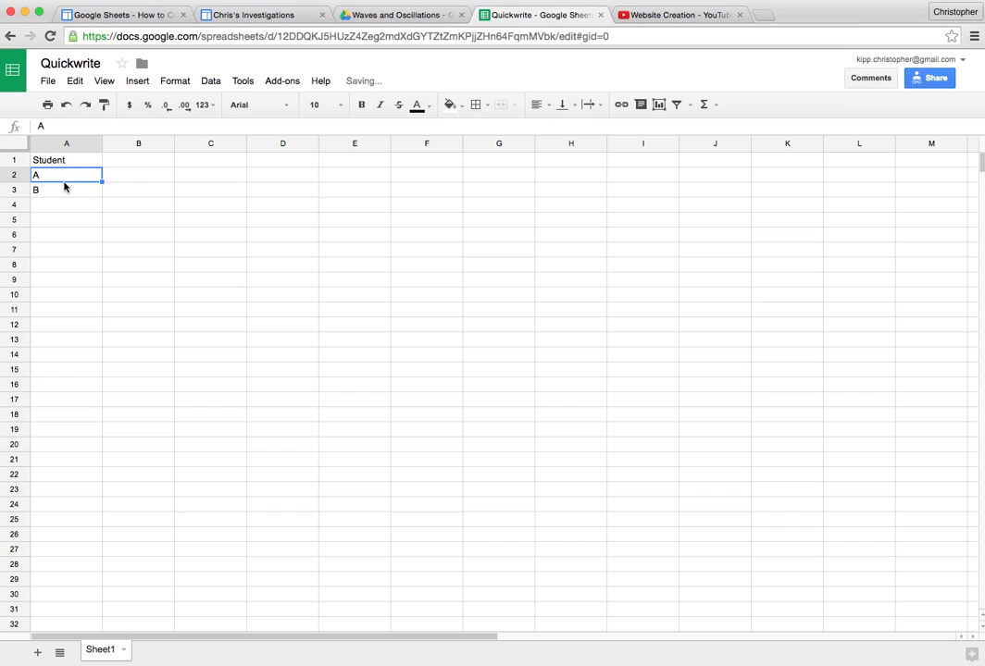
shift+click(69, 192)
drag(103, 195, 105, 523)
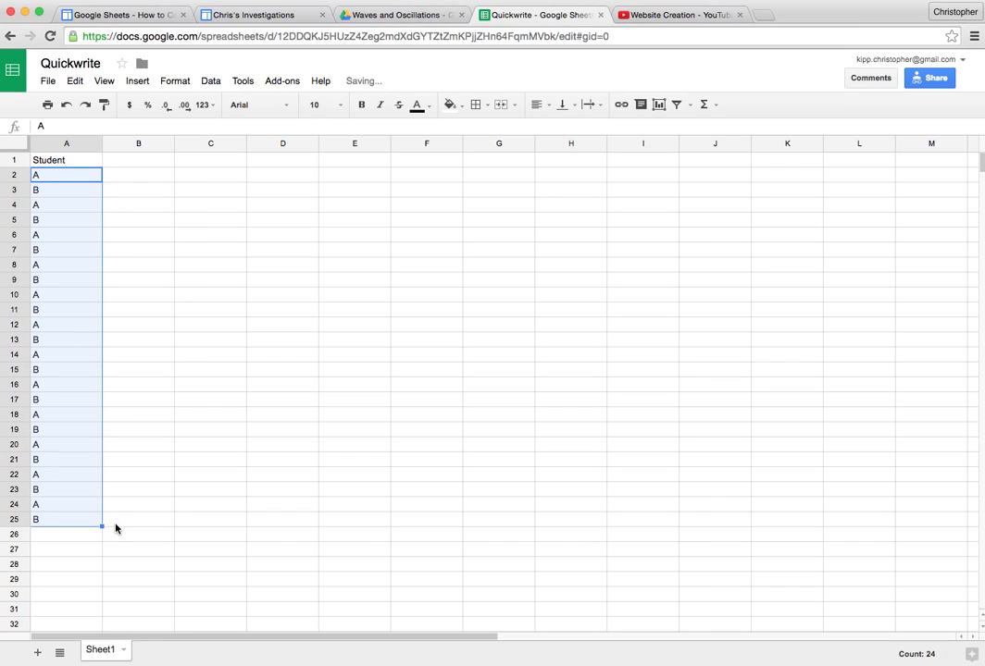
click(69, 176)
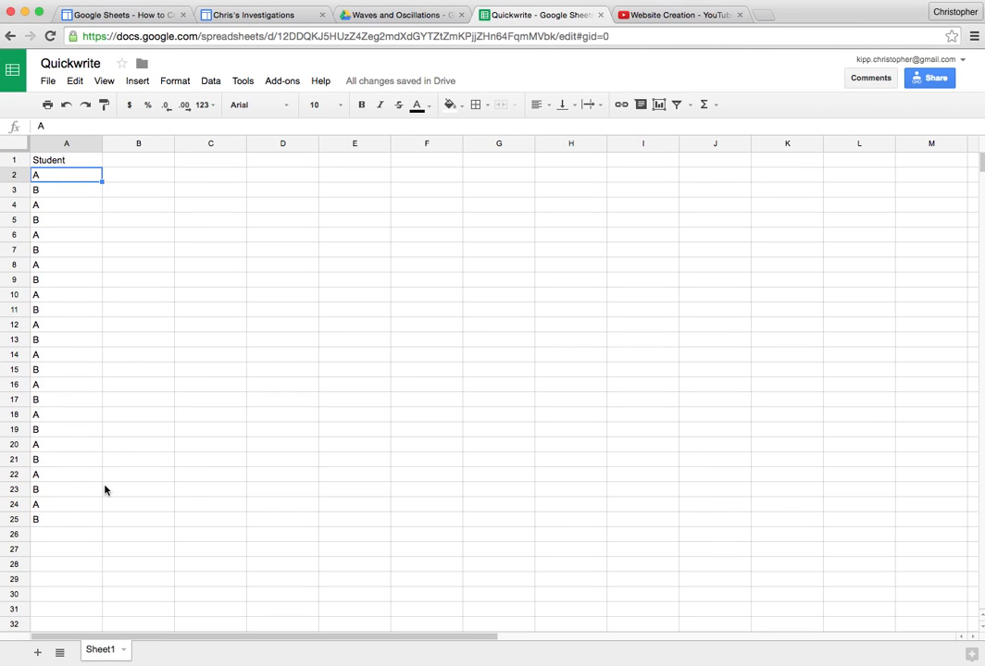
key(ctrl+z)
Try again to extend the letters A and B under the Student header, this time only down to A5
click(64, 222)
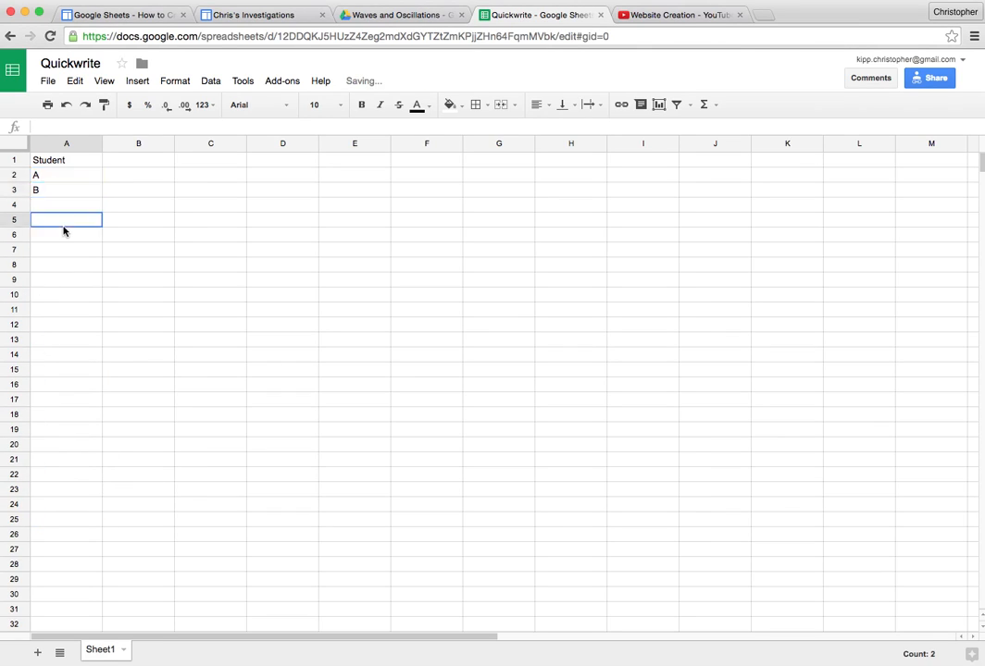
drag(67, 177, 104, 217)
click(89, 194)
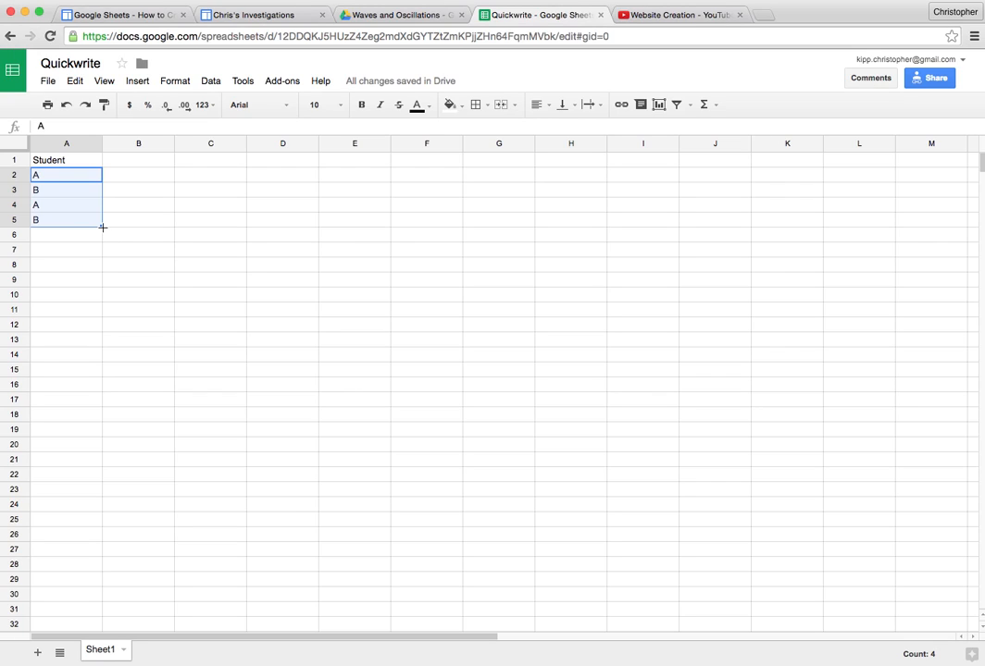
key(super+z)
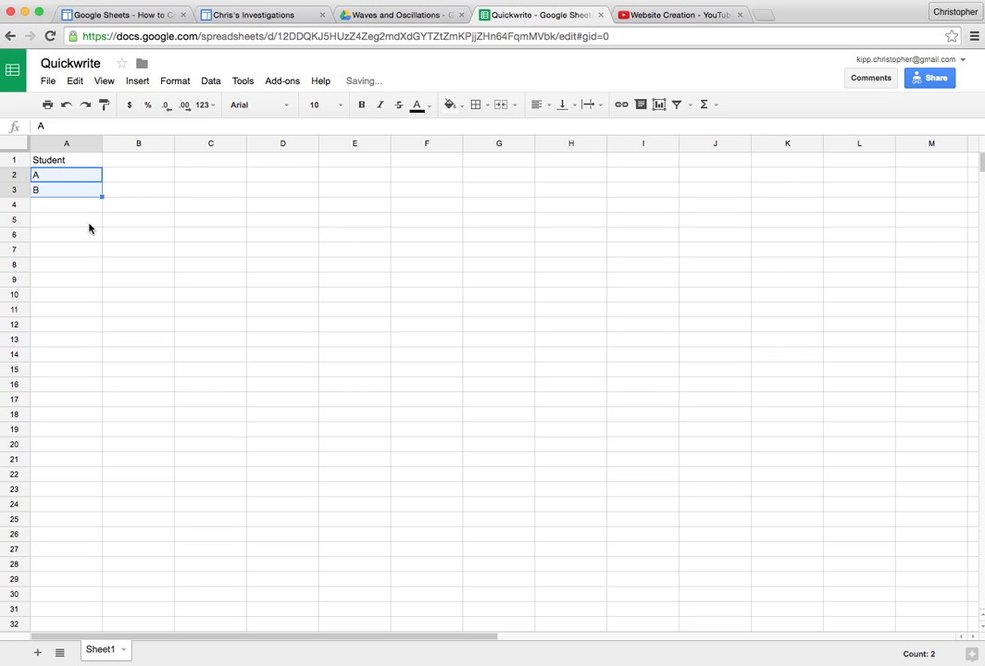
Replace the entries in A2 and A3 with the numbers 1 and 2
click(82, 175)
text(1)
key(Return)
text(2)
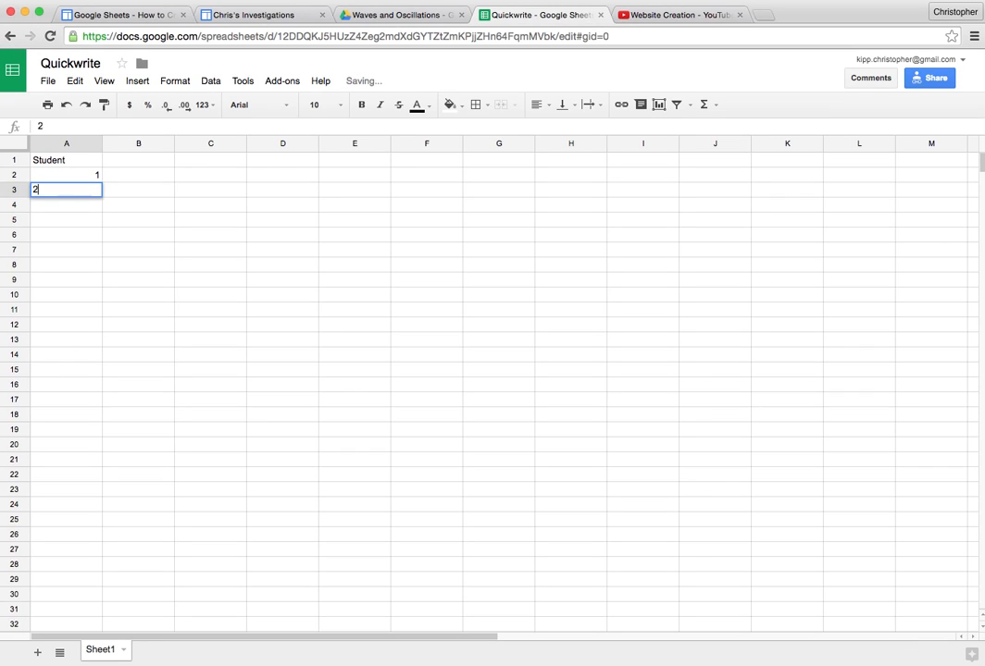
key(Return)
click(63, 177)
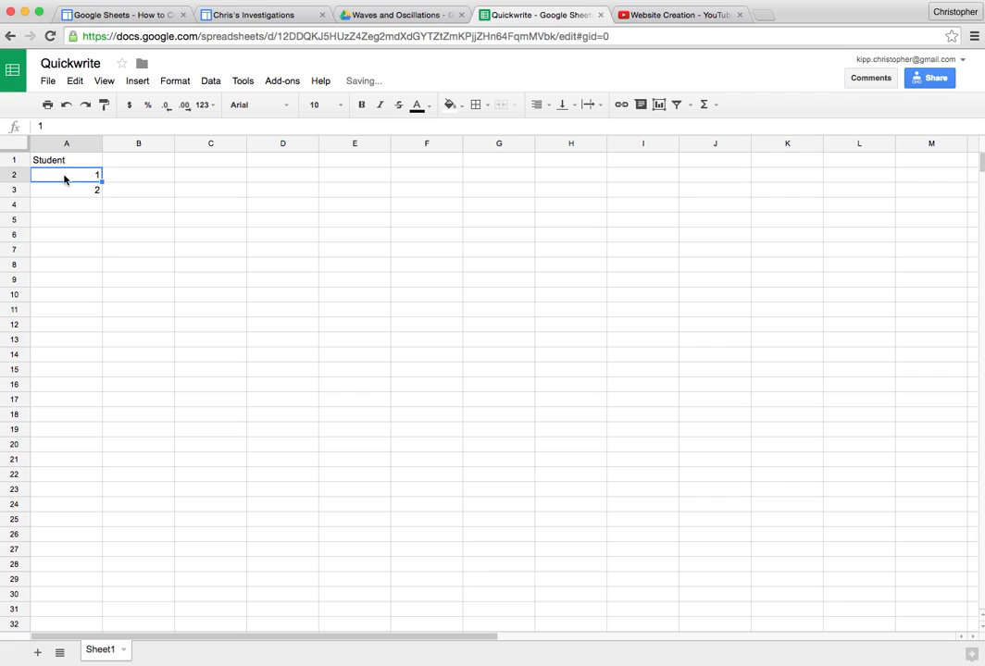
drag(102, 183, 103, 198)
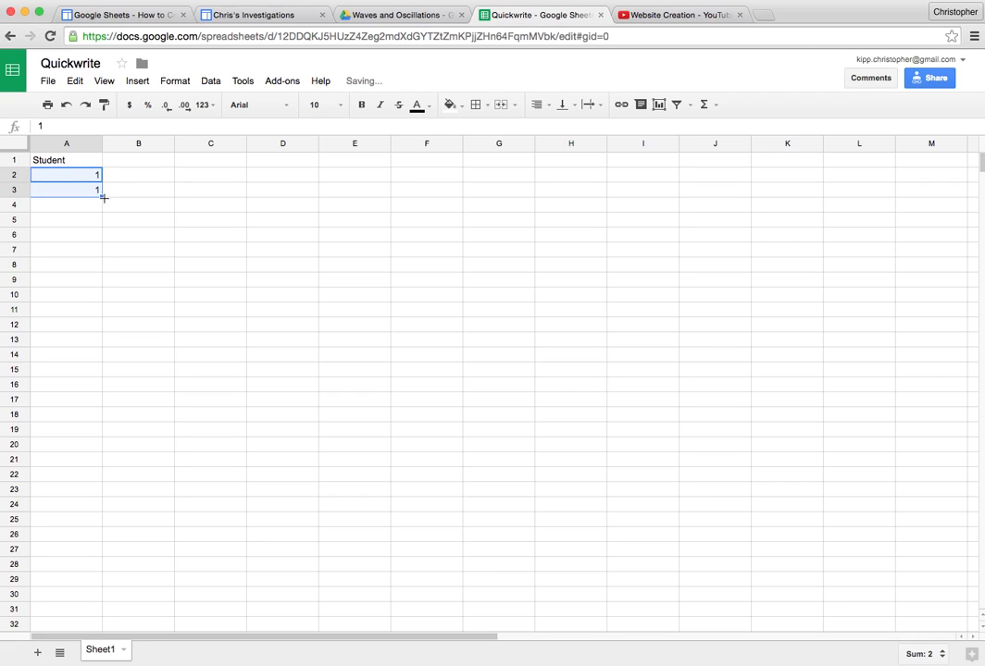
key(super+z)
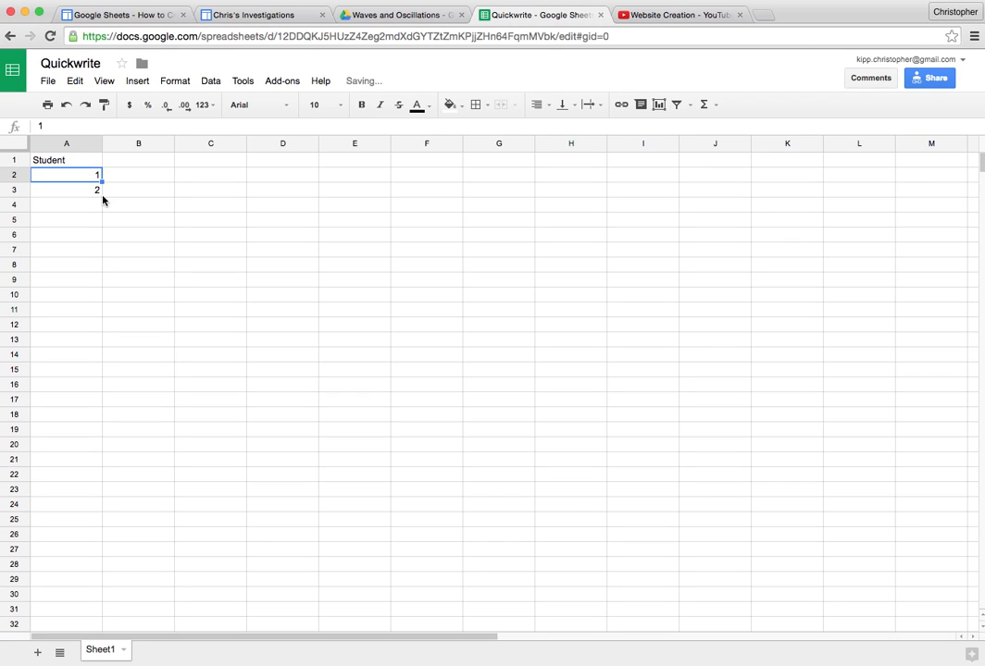
Extend the number series from A2:A3 down to A27 so the students are numbered 1 to 26
drag(61, 177, 107, 550)
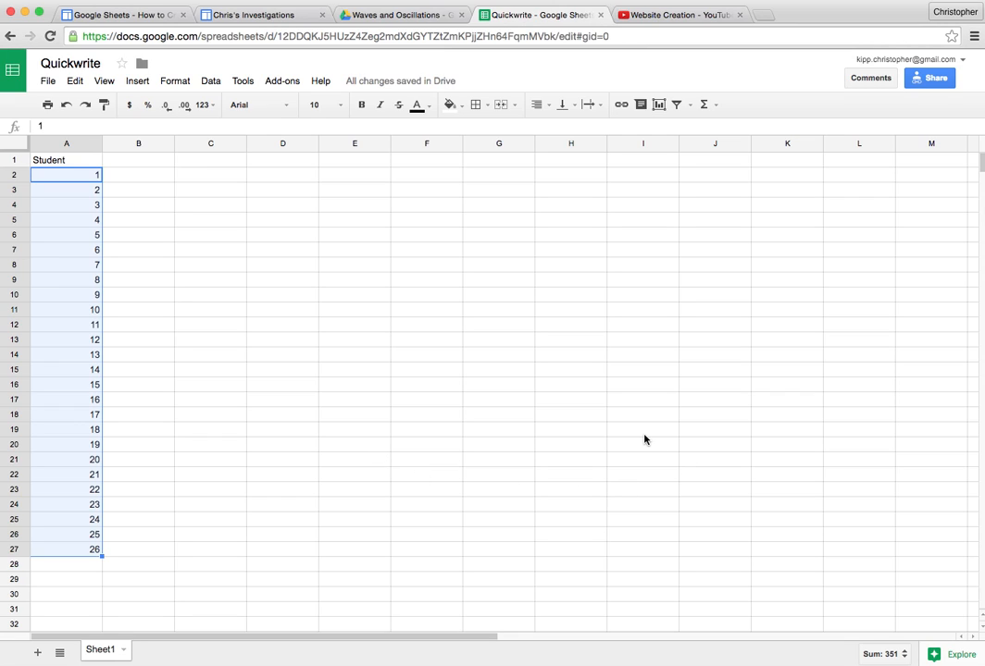
click(137, 431)
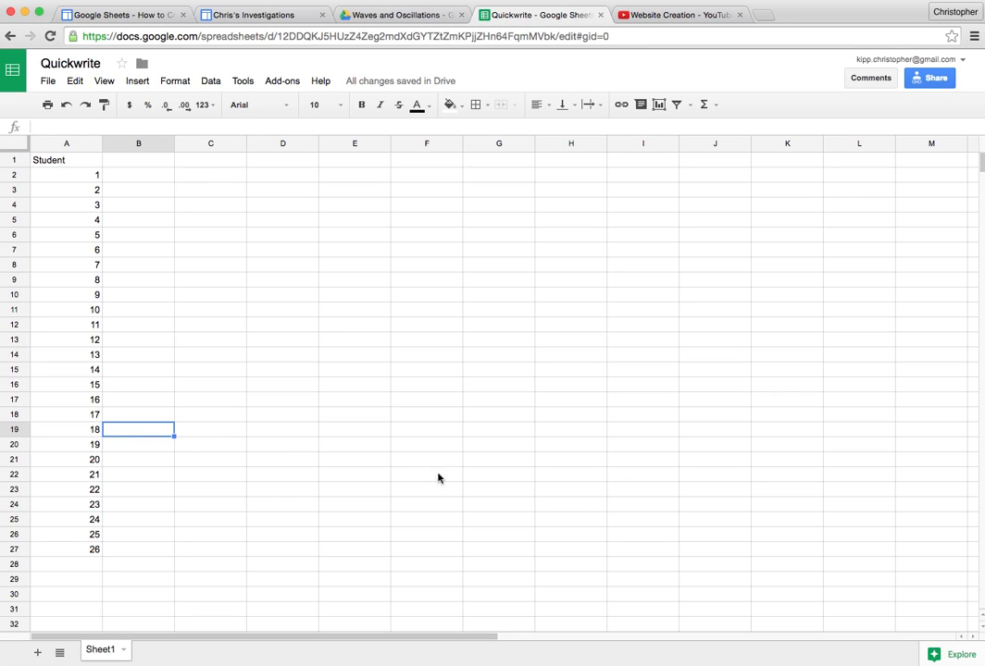
Enter the column header "Pre Lab" in cell B1
click(162, 161)
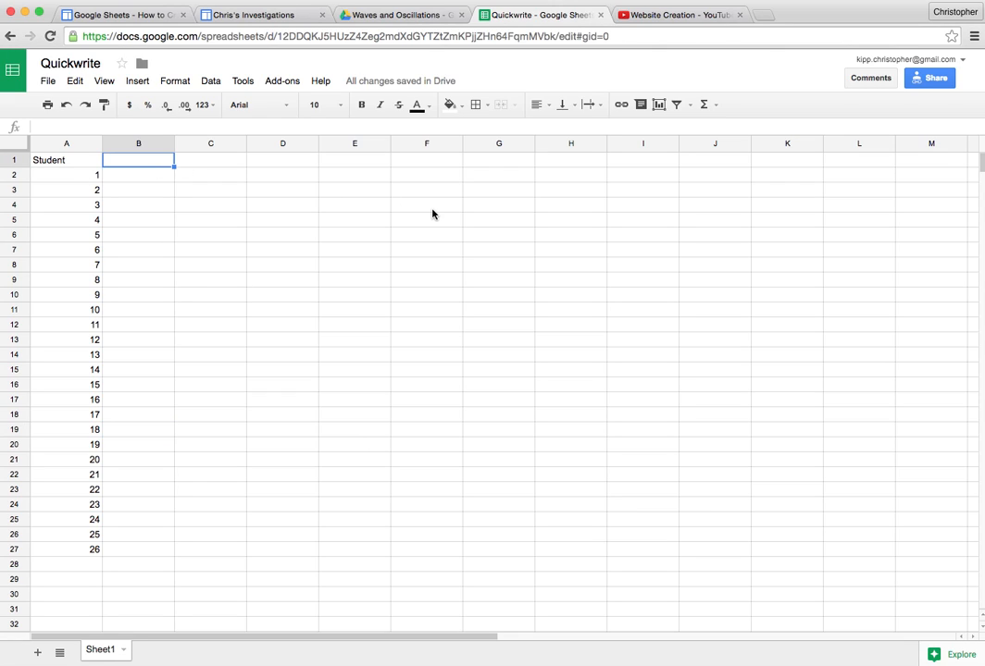
text(Pre Lab)
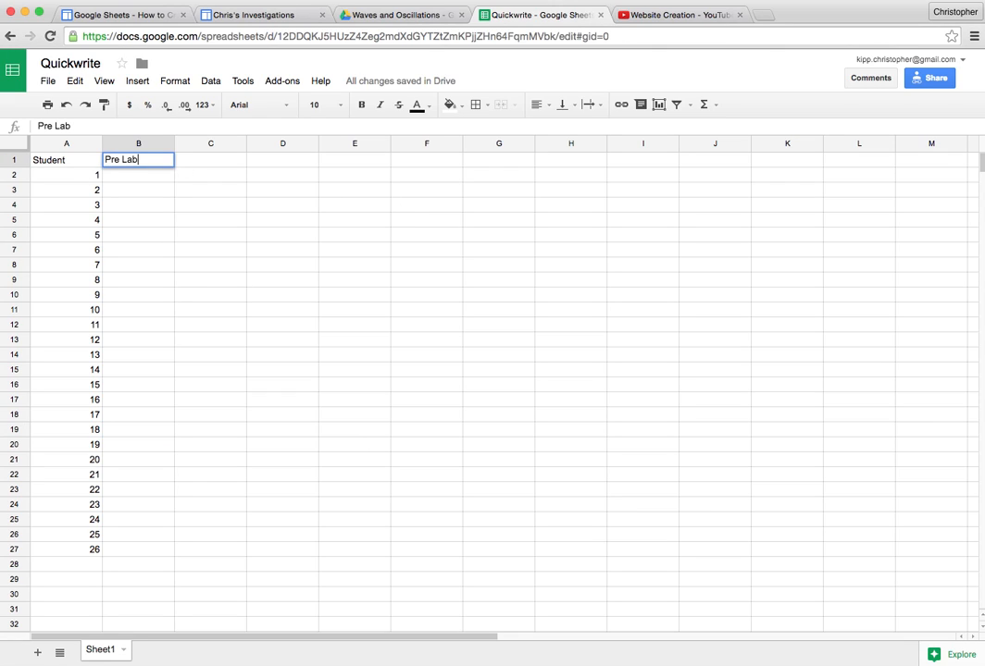
key(Return)
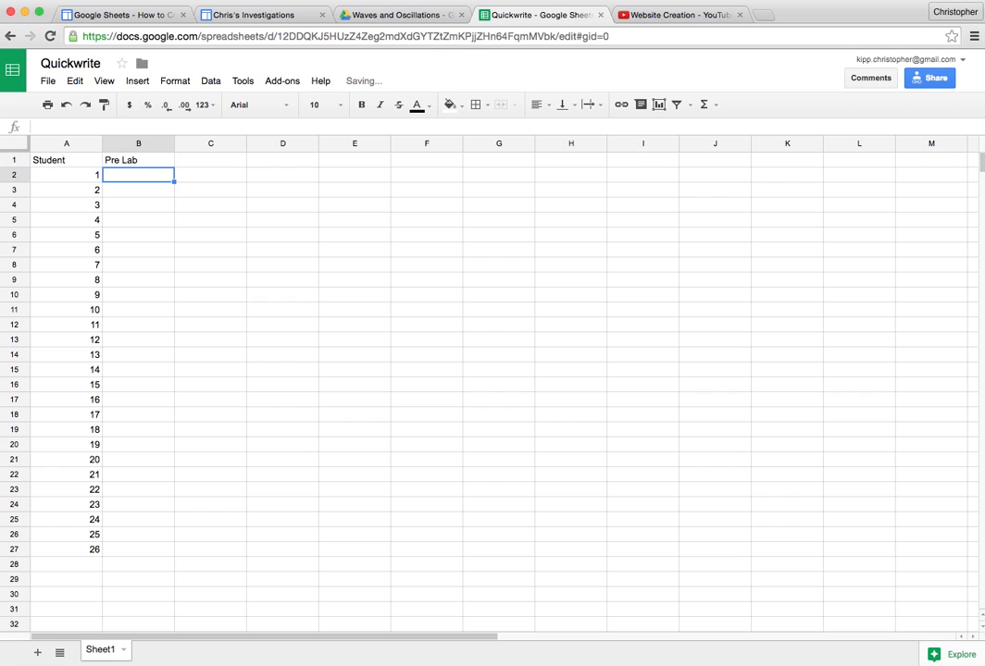
Switch to the Google Sites lesson page and embed the Quickwrite spreadsheet from Drive below the text, keeping the border, title and 600-pixel height
click(97, 35)
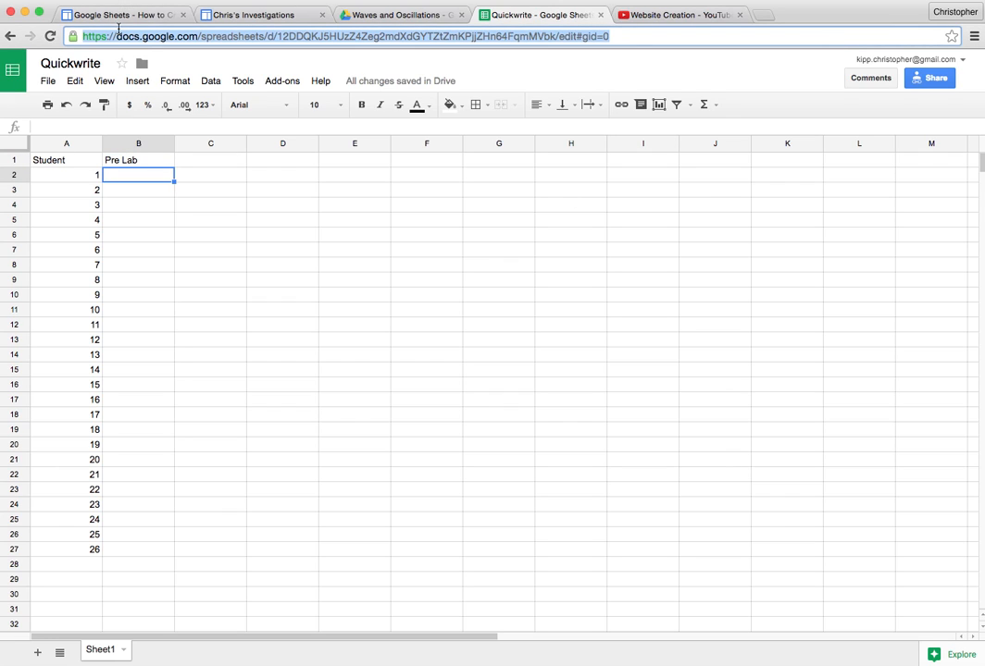
click(121, 16)
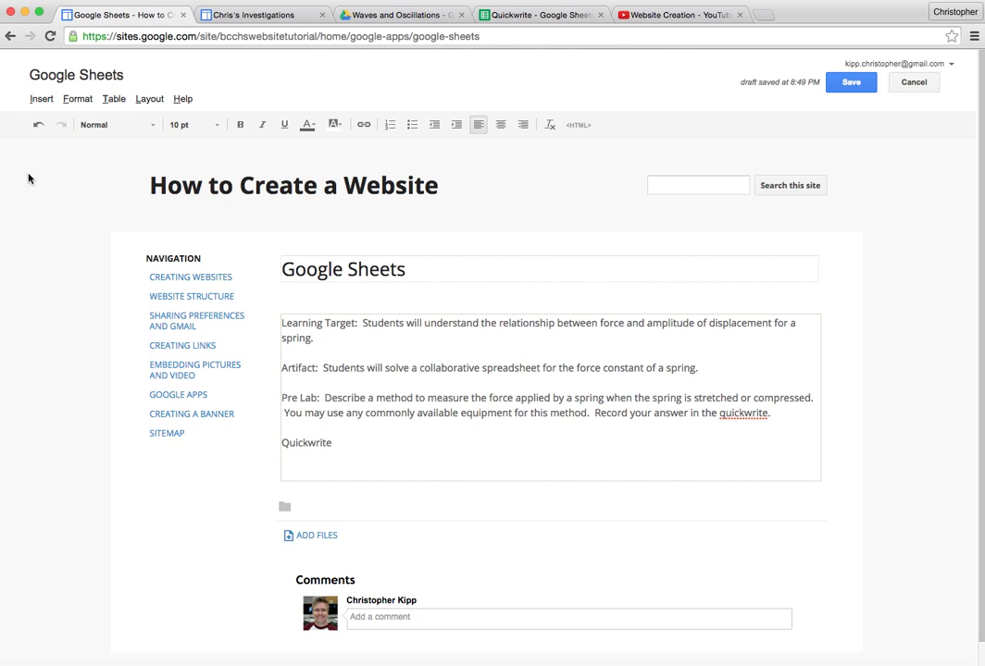
click(40, 104)
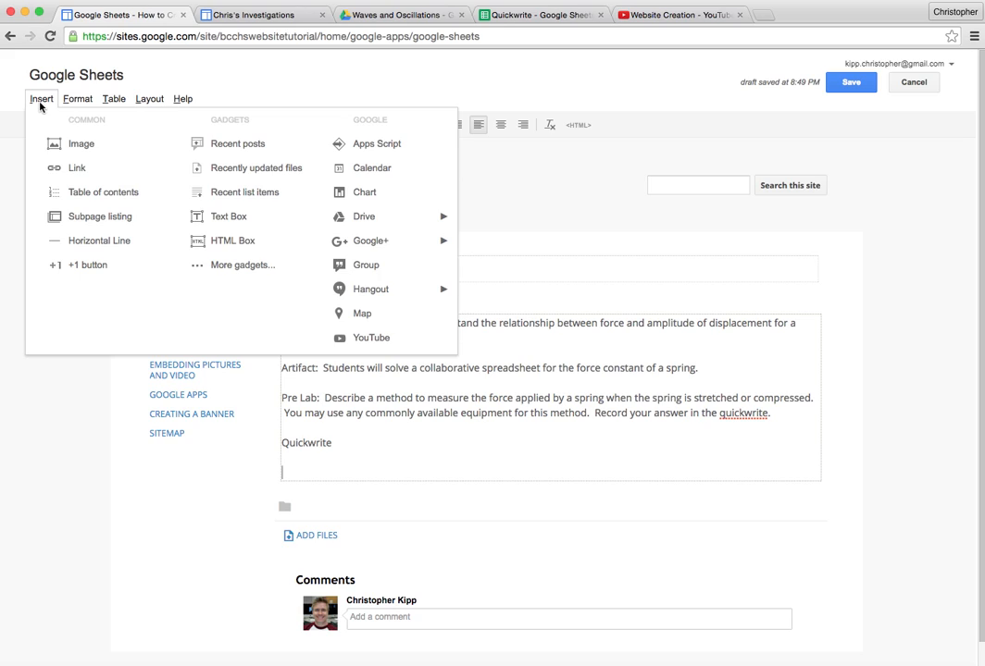
mouse_move(434, 252)
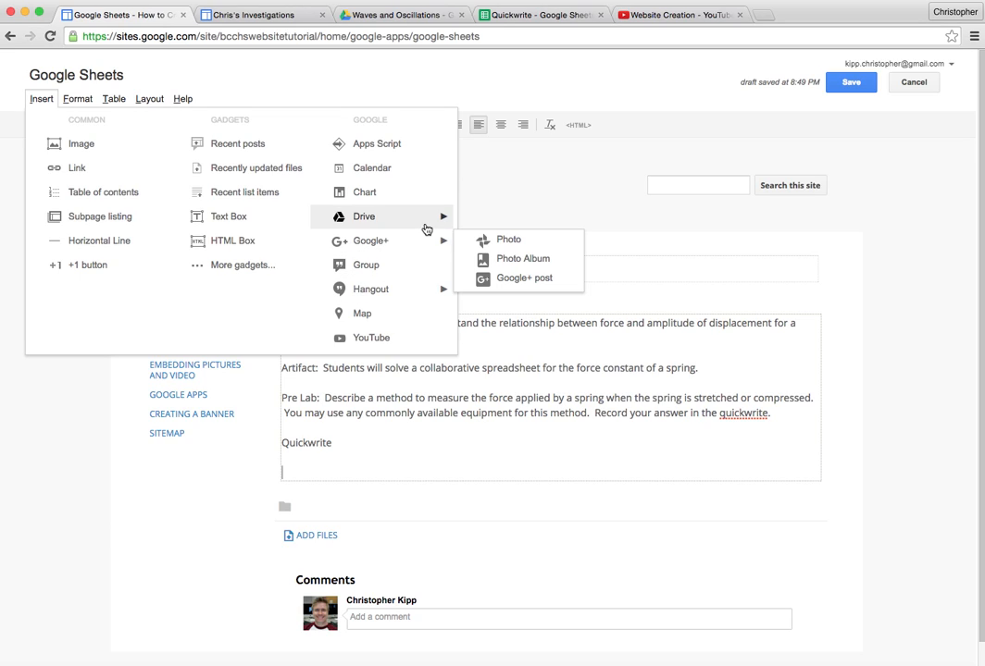
mouse_move(426, 224)
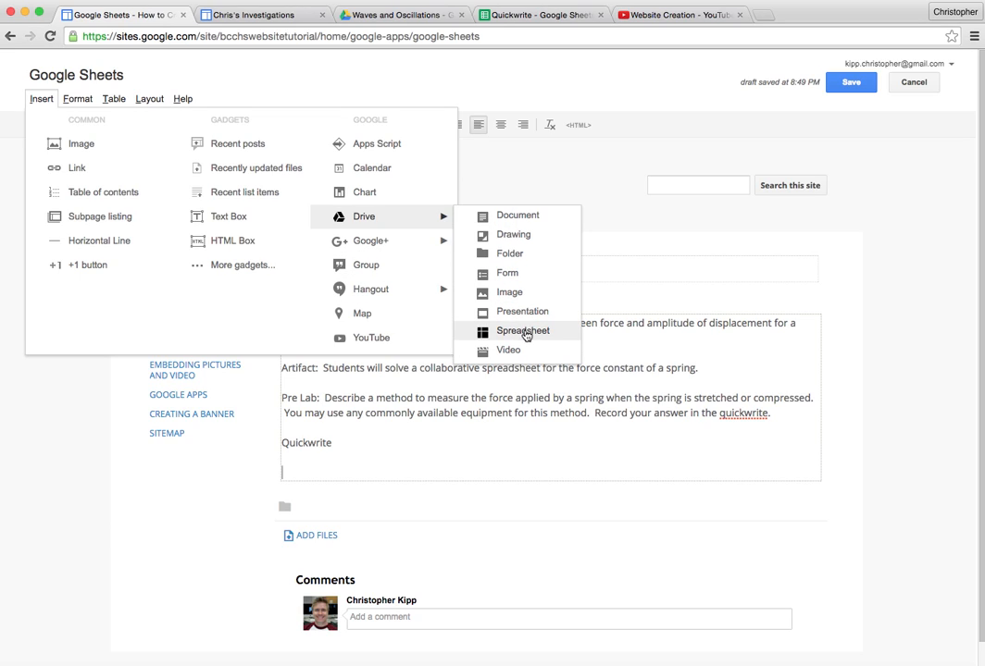
click(521, 336)
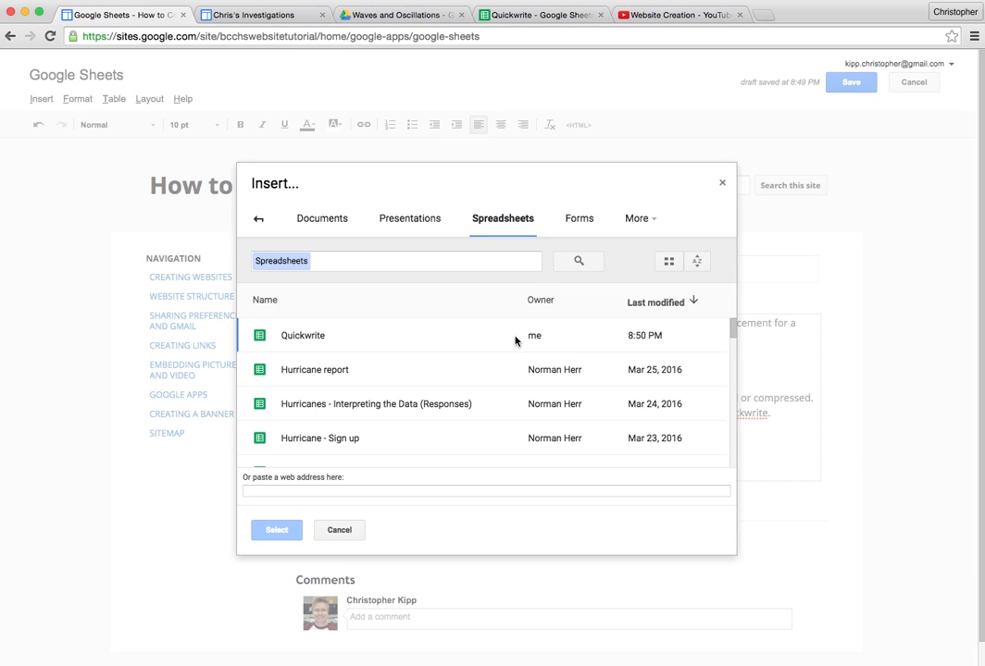
click(277, 335)
click(290, 536)
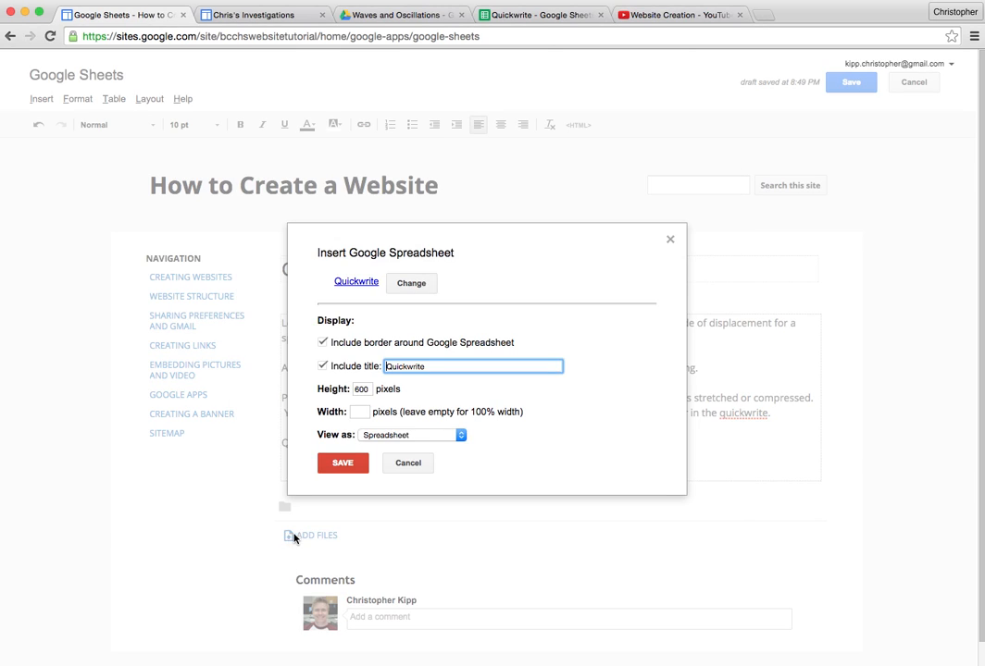
click(342, 462)
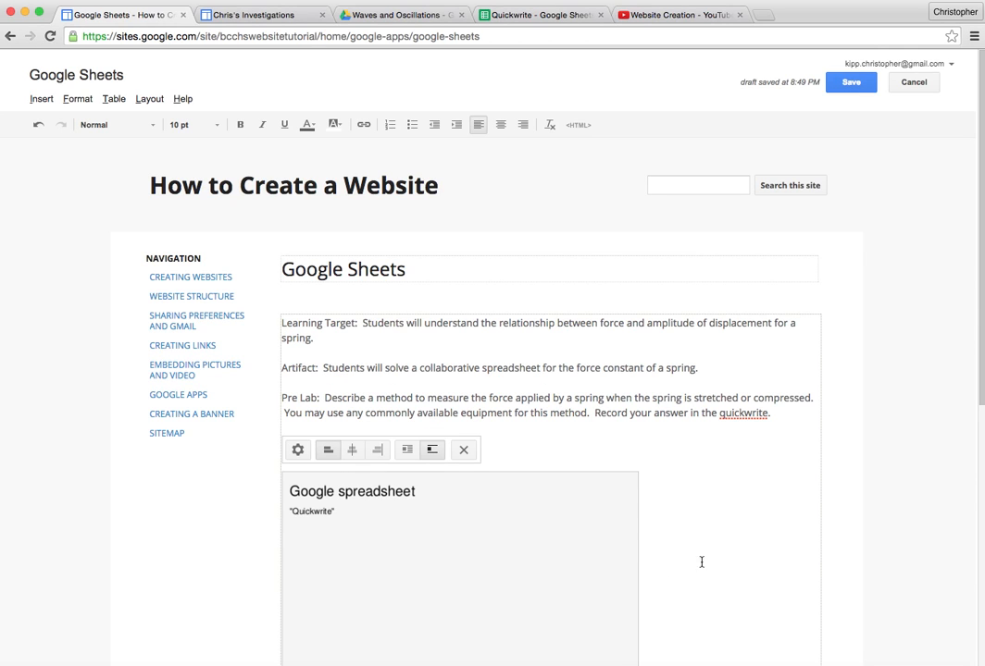
Save the Google Sheets lesson page with the embedded spreadsheet
scroll(722, 517, down, 2)
scroll(721, 516, down, 1)
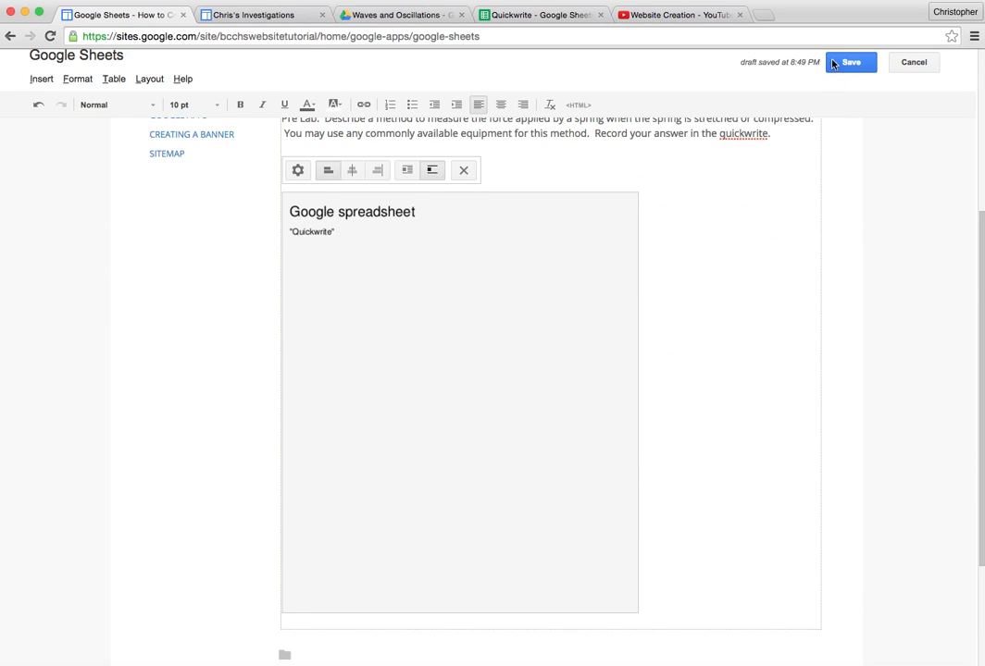
click(852, 63)
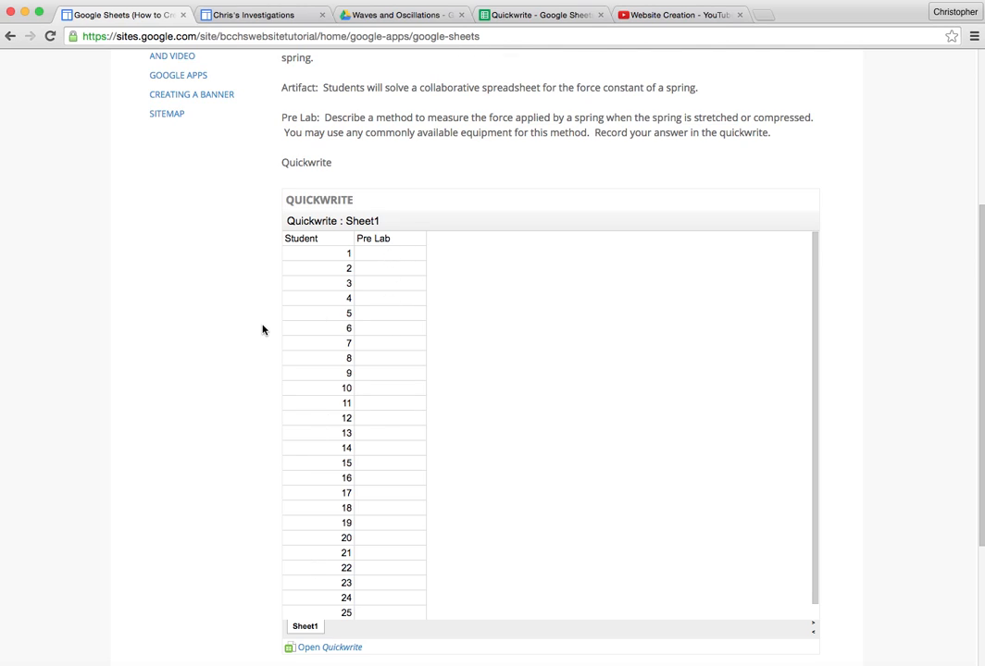
Open the embedded Quickwrite spreadsheet in Google Sheets and enter the Pre Lab answers "Use force probe" in B2 and "Hang a known mass" in B3
click(330, 648)
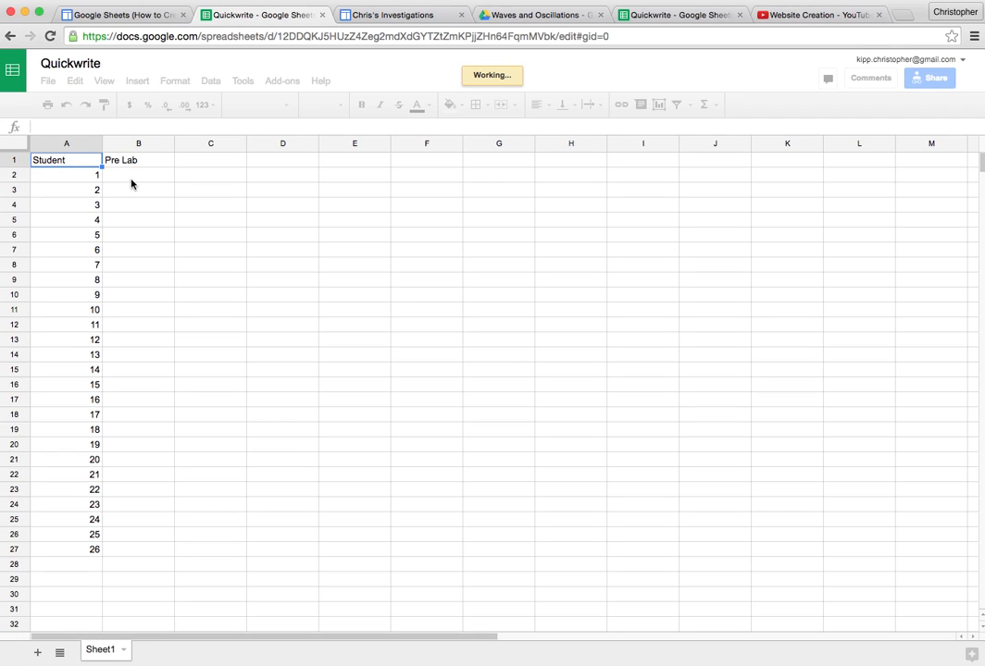
click(132, 180)
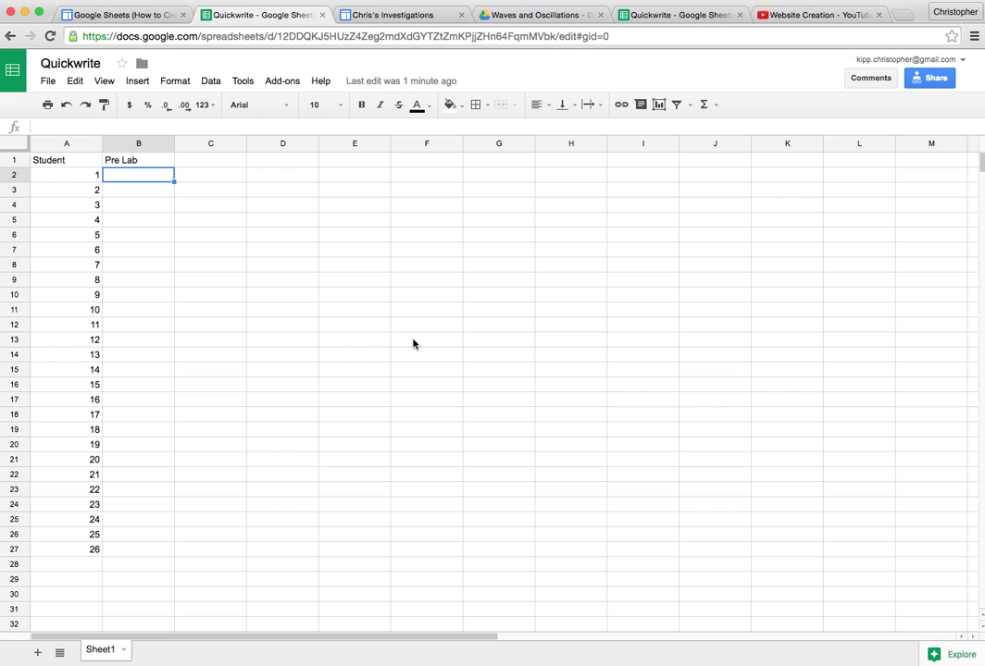
text(Use f)
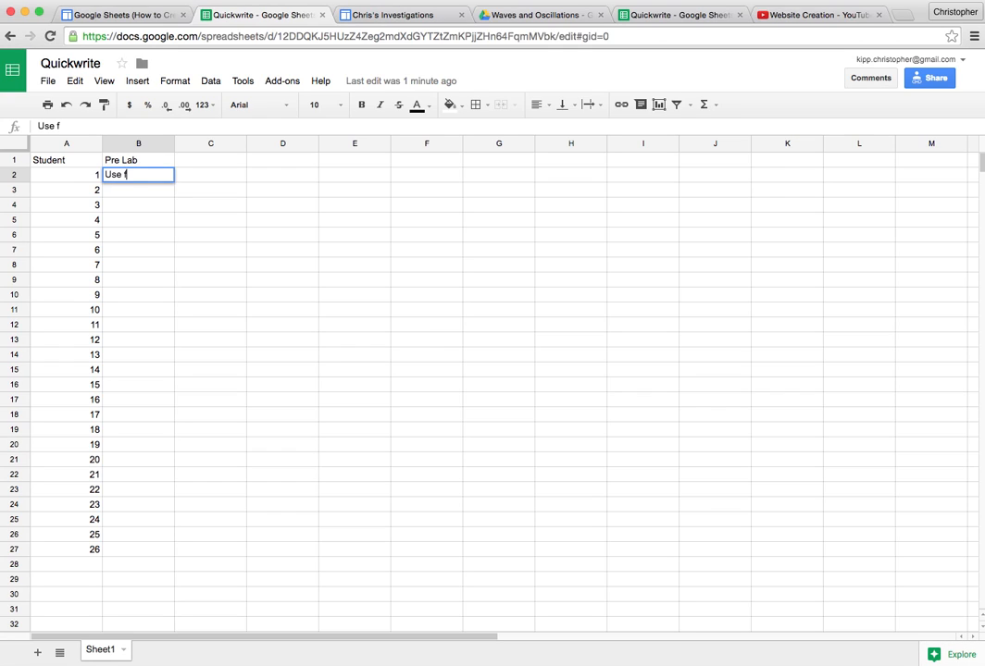
text(orce probe)
key(Return)
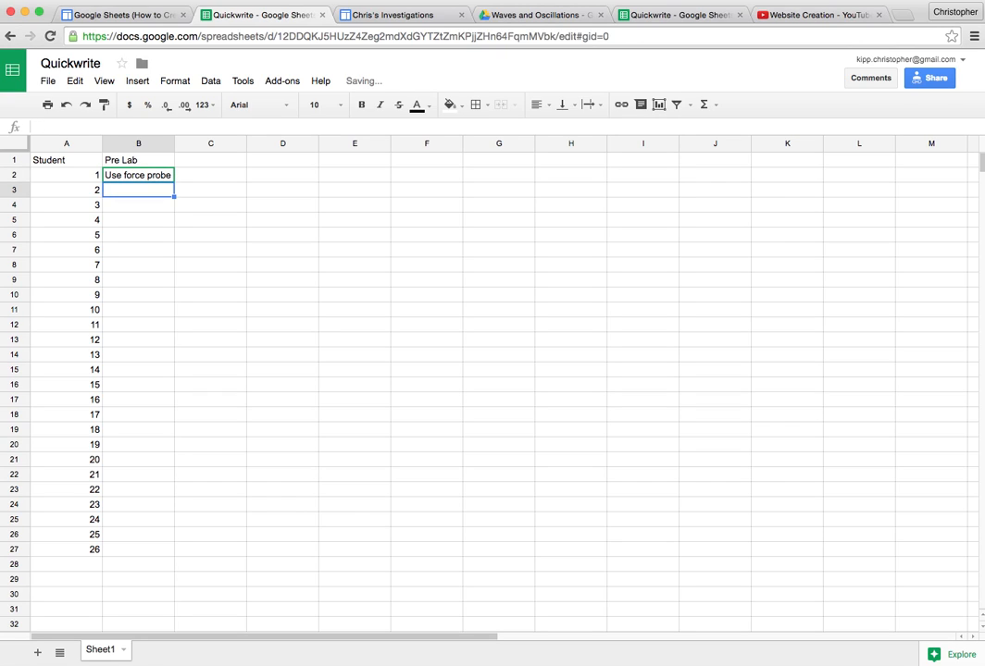
text(Hang )
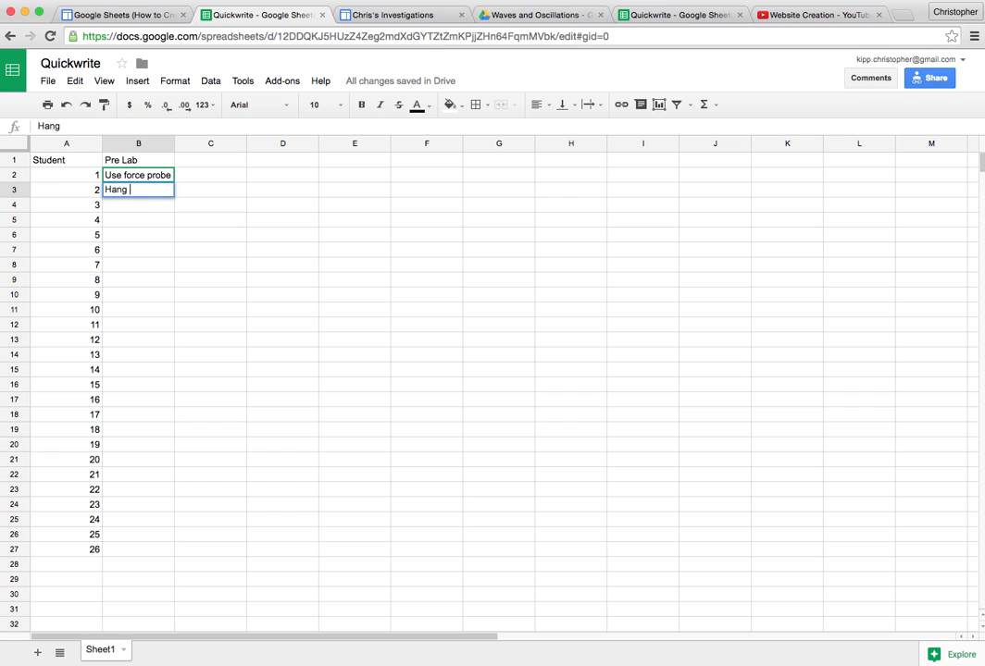
text(a known mass)
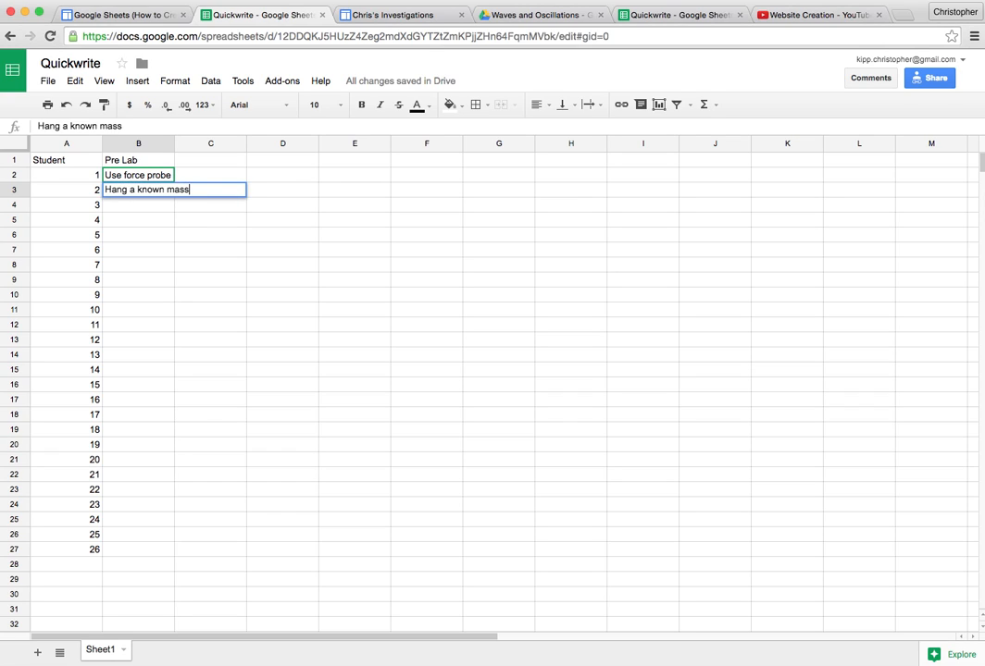
key(Return)
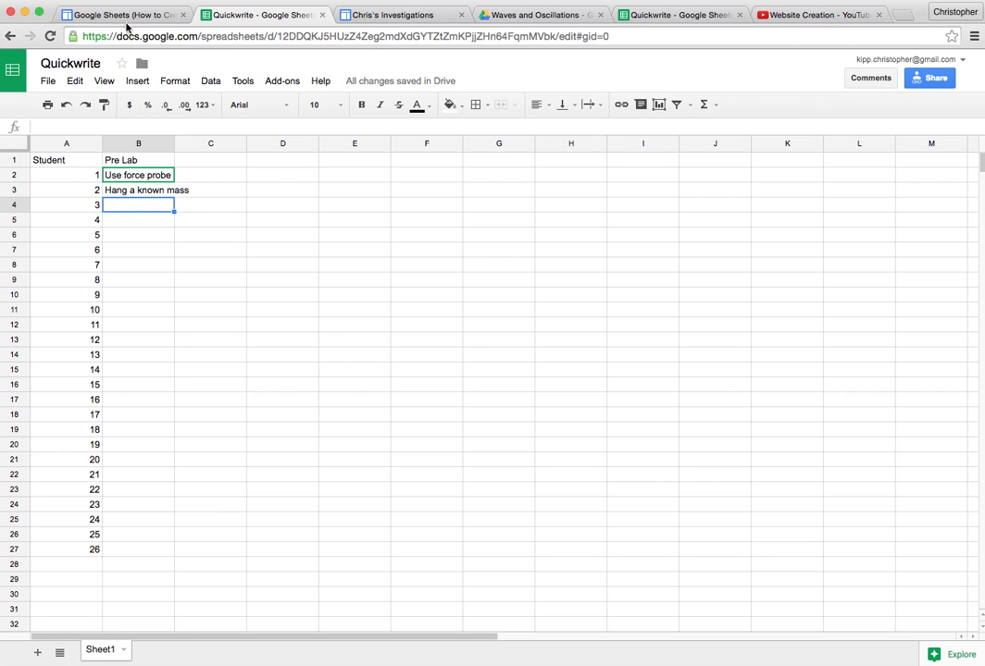
Switch to the Google Sites lesson page and reload it to check the Pre Lab answers in the embedded spreadsheet
click(130, 15)
scroll(268, 237, up, 5)
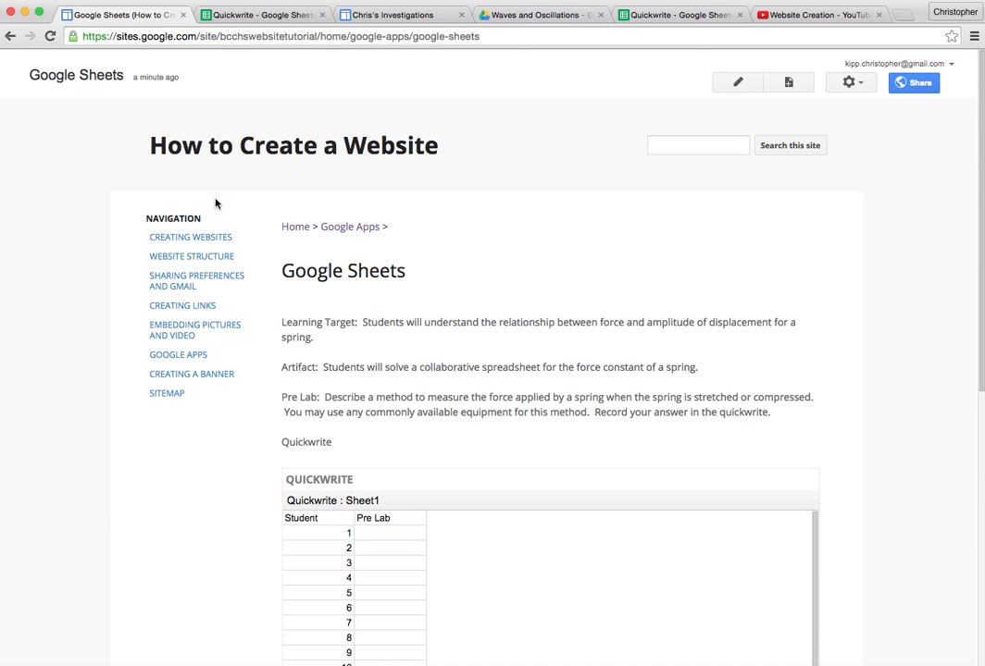
click(50, 36)
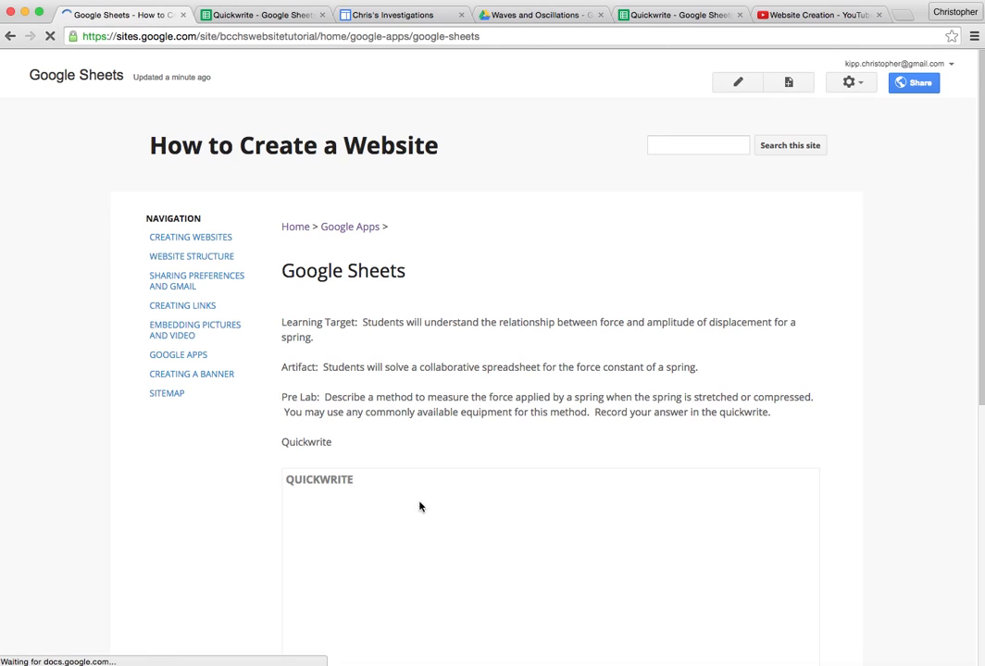
scroll(255, 506, down, 5)
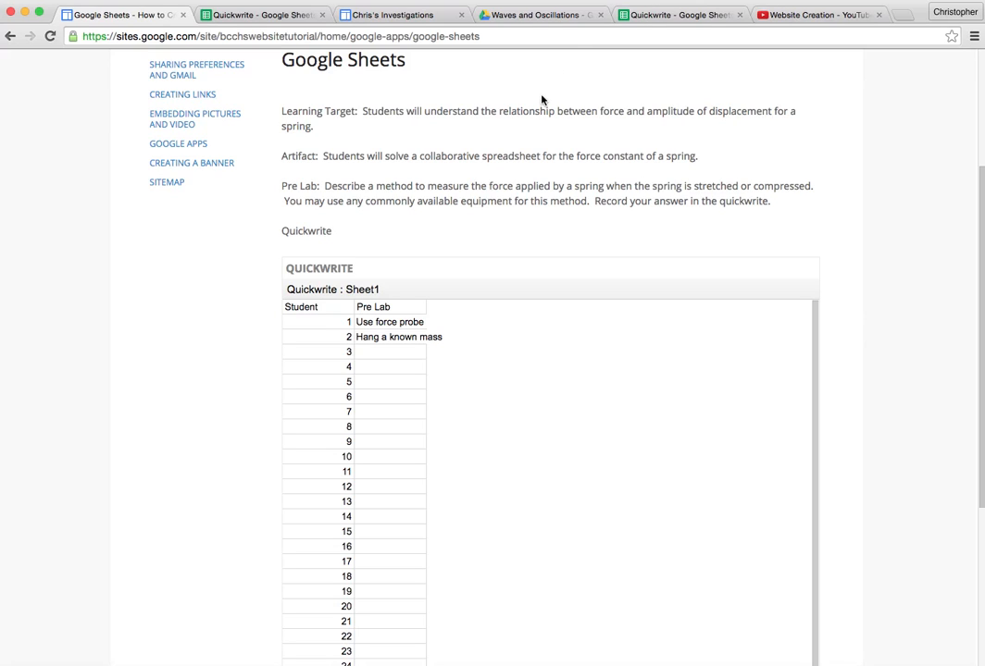
Open the Google Sheets lesson page for editing at the area below the embedded spreadsheet
scroll(748, 58, up, 5)
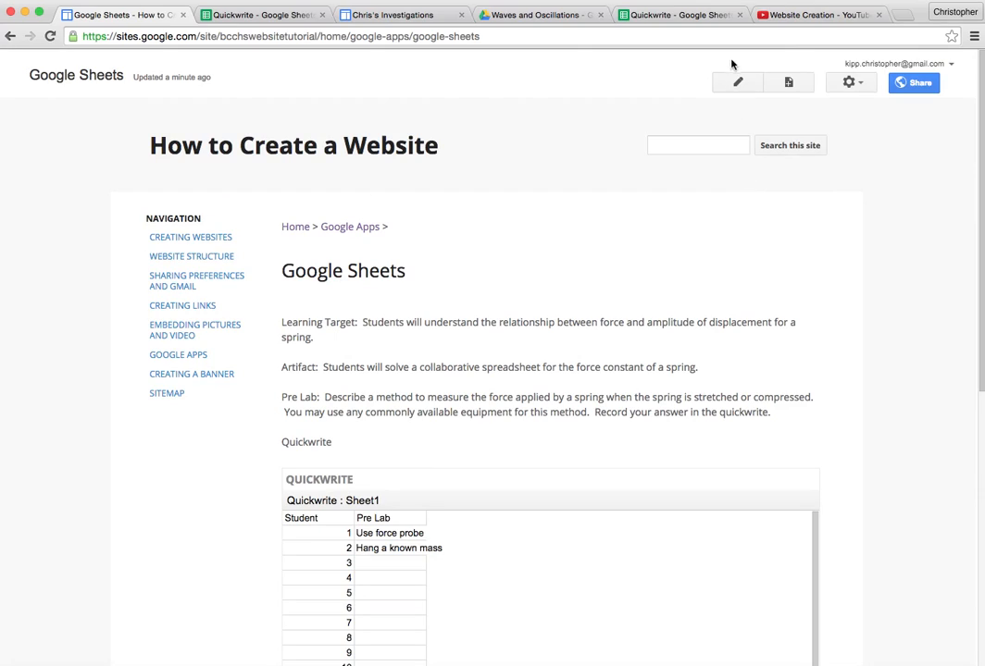
click(737, 84)
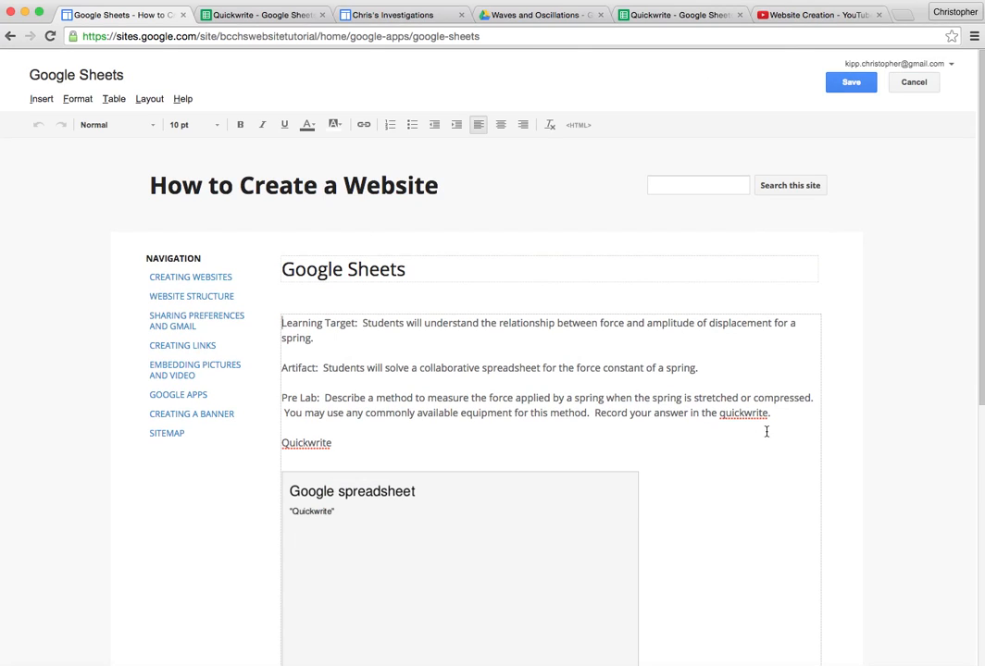
scroll(801, 480, down, 5)
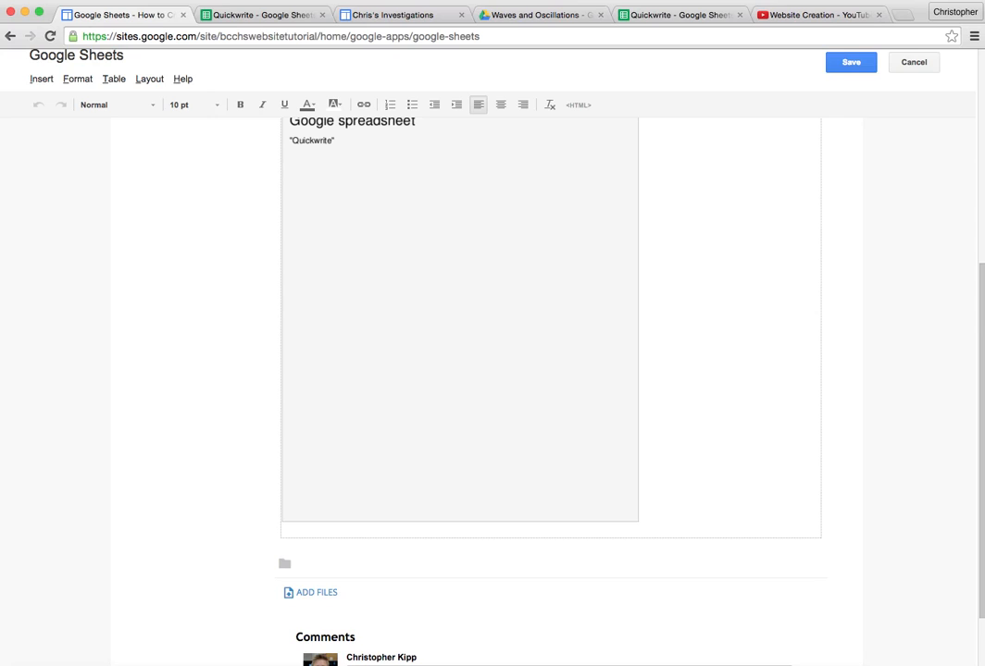
Switch to the Quickwrite spreadsheet, widen column B to fit its answers, and enter the headers x, F and k in C1:E1
click(663, 15)
drag(175, 143, 224, 146)
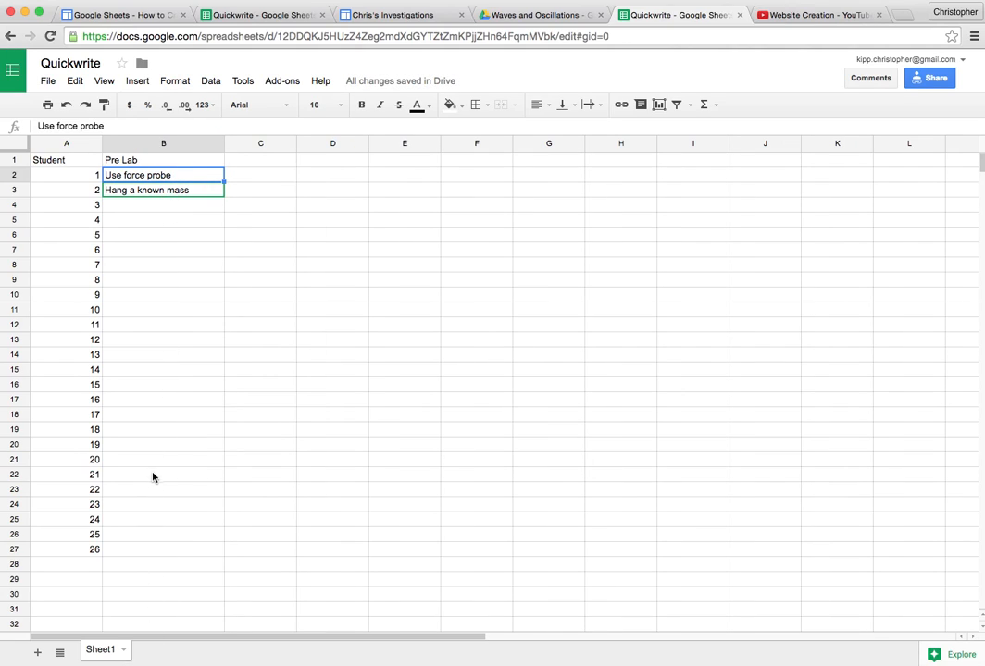
click(269, 161)
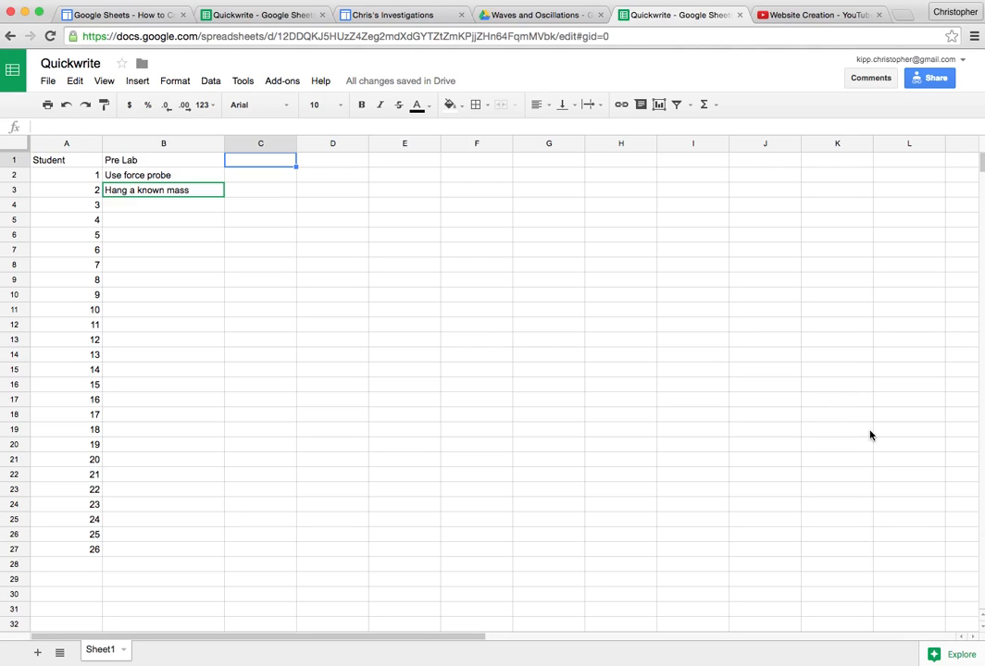
text(x)
key(Tab)
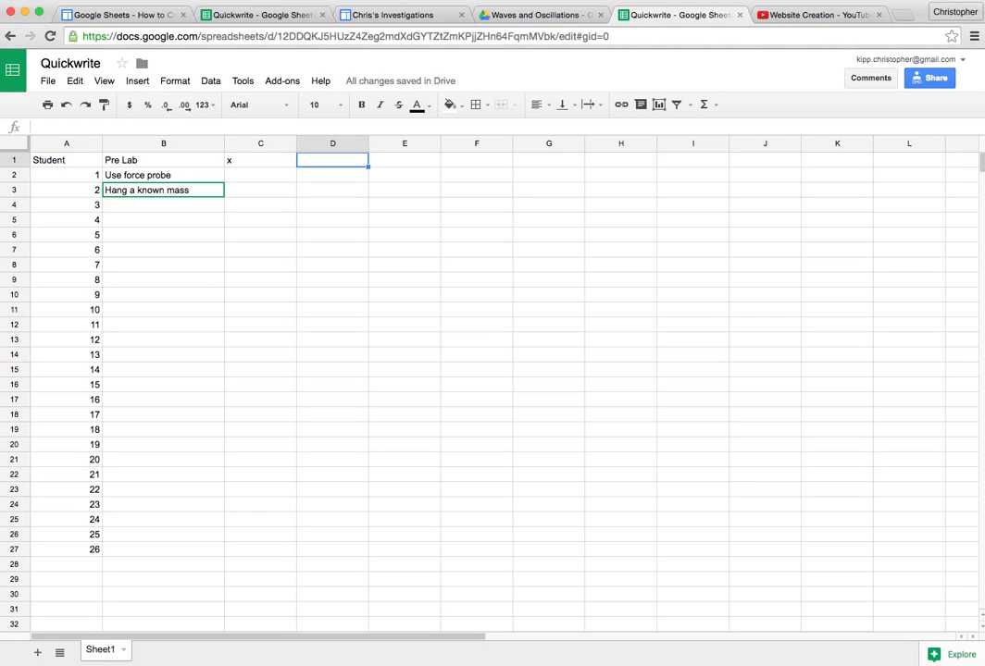
text(f)
key(BackSpace)
text(F)
key(Tab)
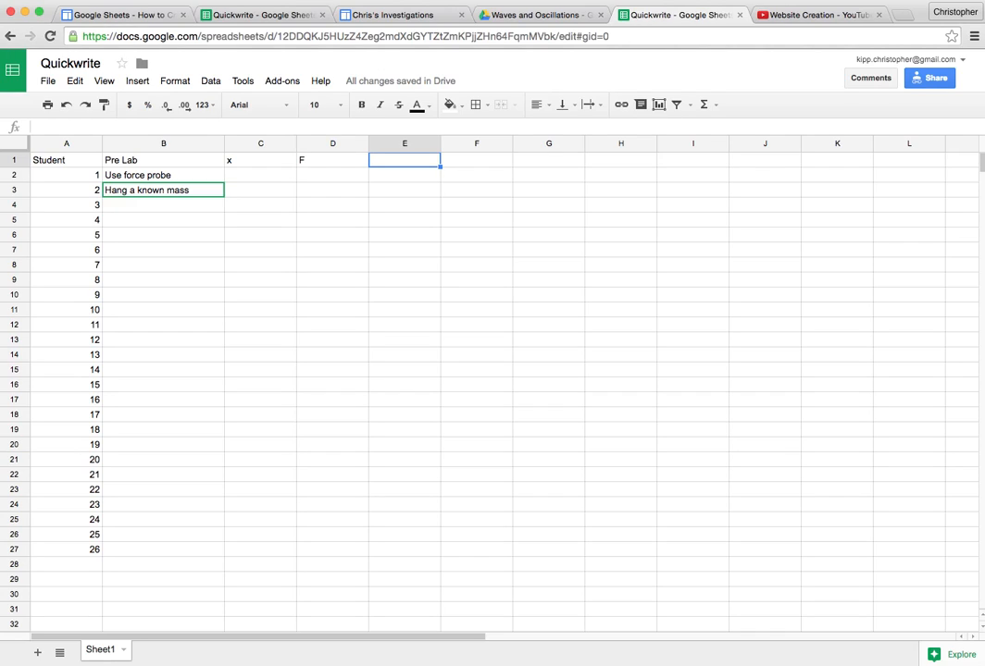
text(k)
key(Return)
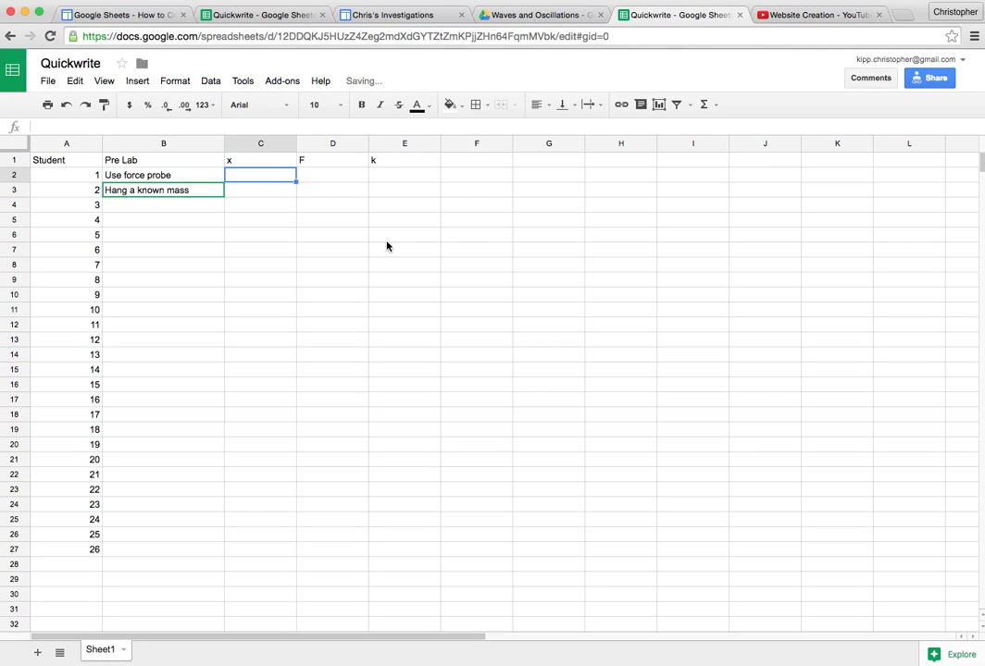
Switch to the lesson page and add the line "Lab Procedures:" below the embedded spreadsheet
click(104, 16)
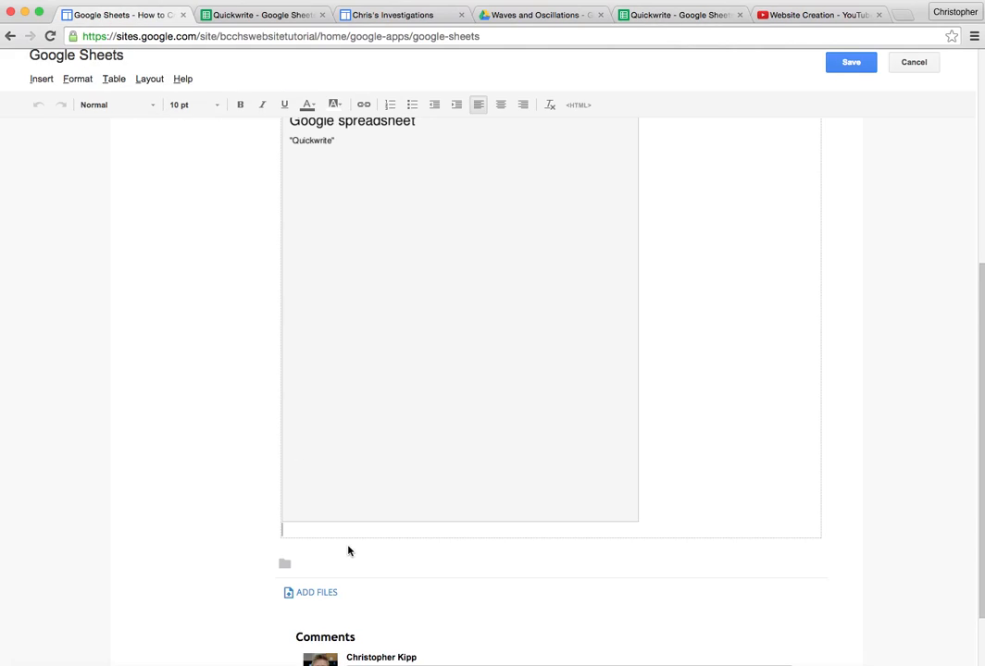
key(Return)
text(L)
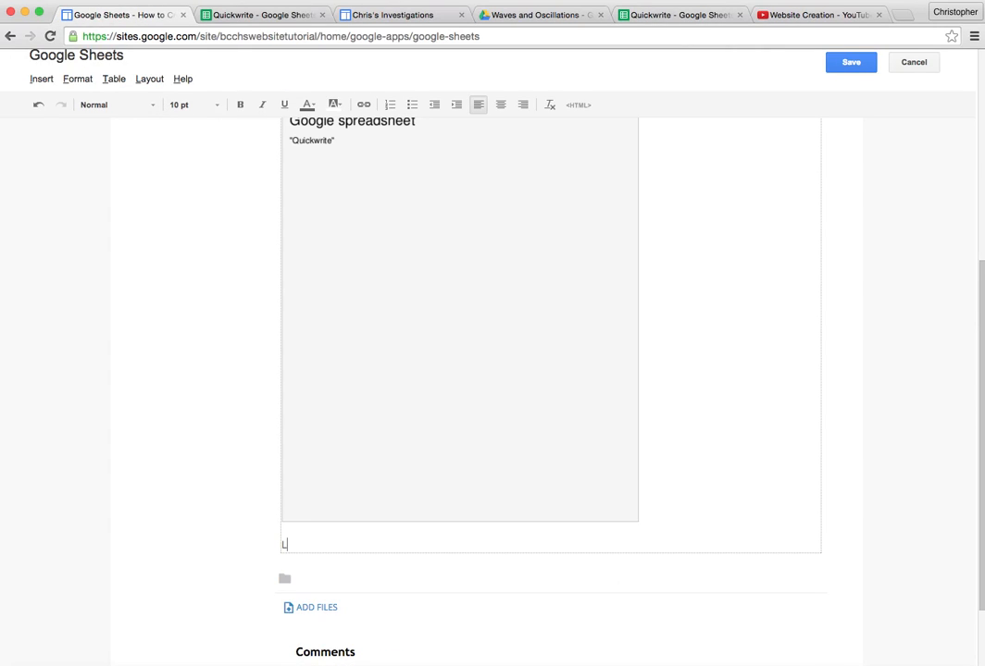
text(ab Procedures:)
key(Return)
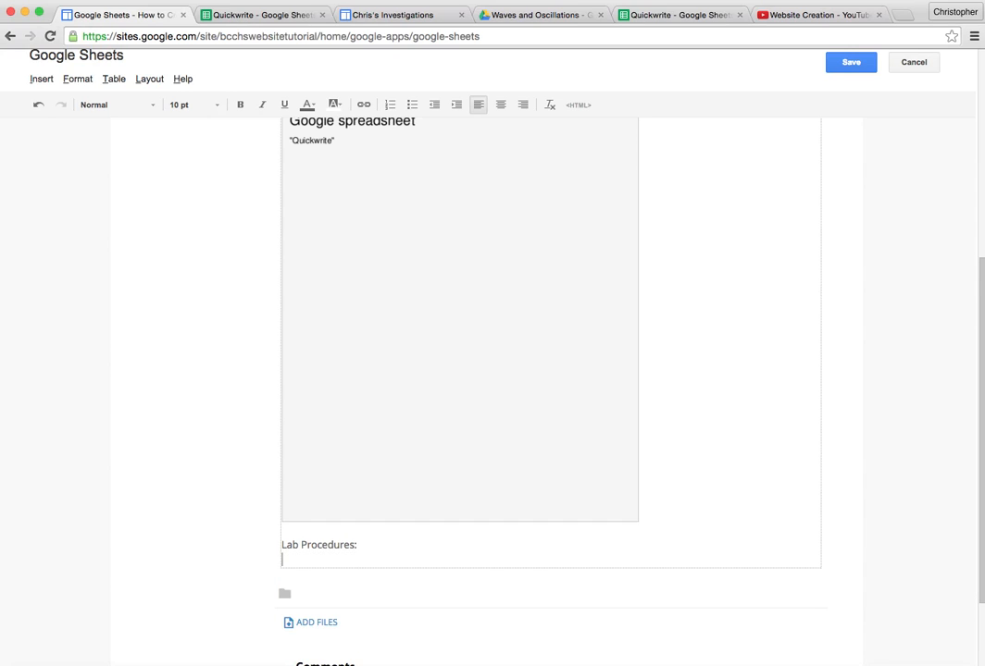
Add a numbered list: "Measure at least 5 different force/displacement data points.", "Record data in the quickwrite.", "Calculate the spring constant based on your data."
click(390, 108)
text(Measure at least )
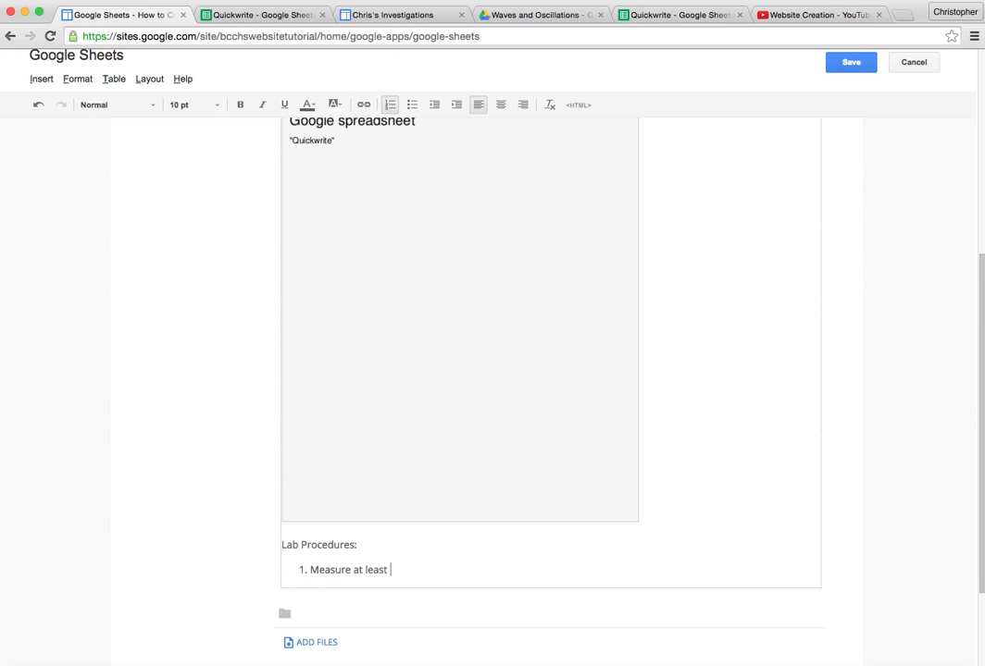
text(5 different force/displacement data points.)
key(Return)
text(Rec)
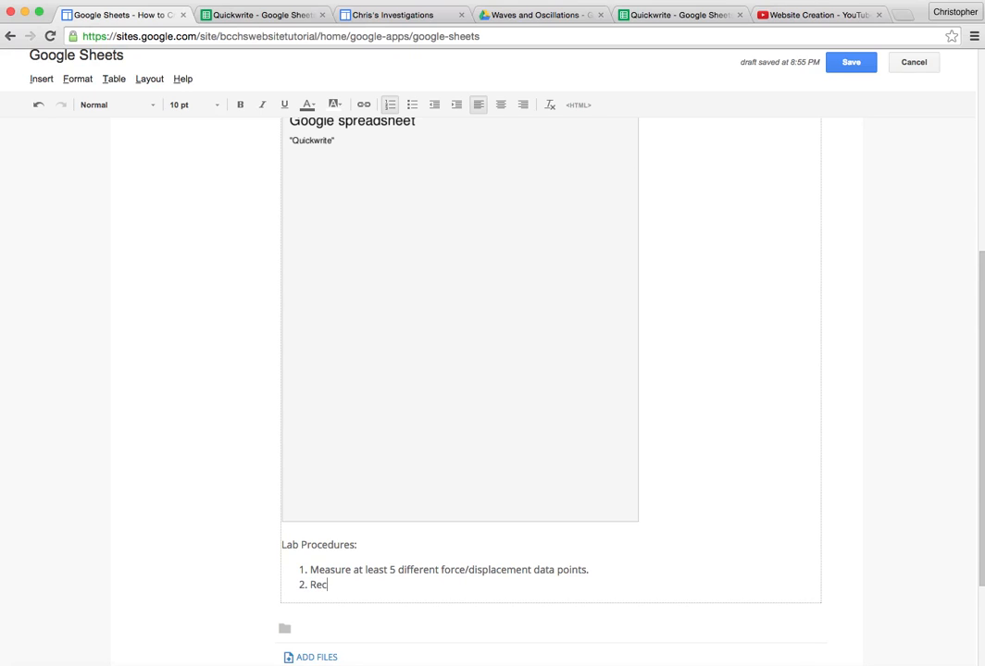
text(ord data in the quickwrite.)
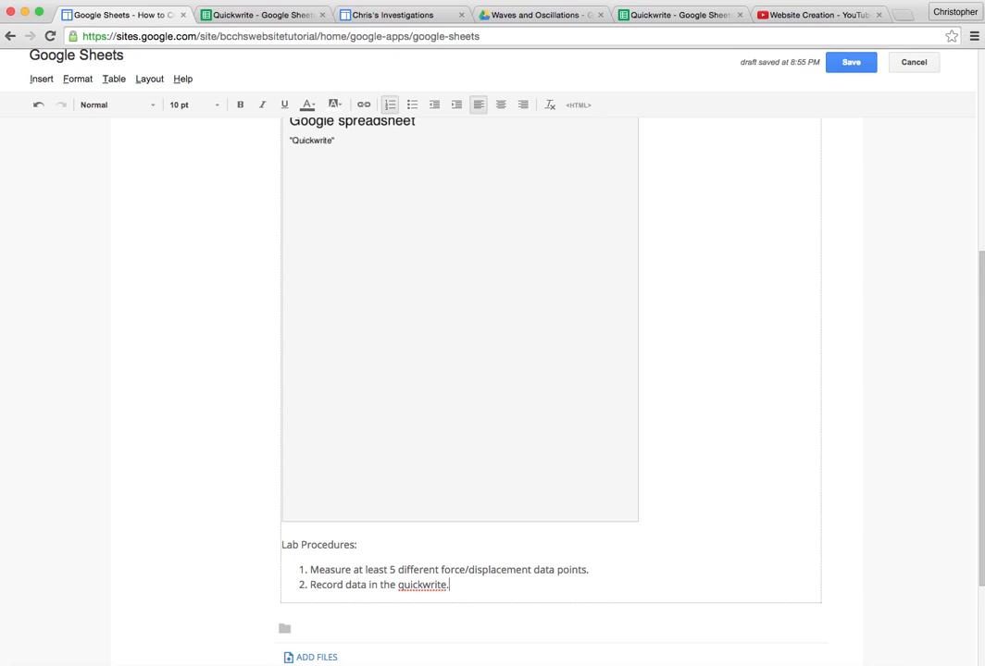
key(Return)
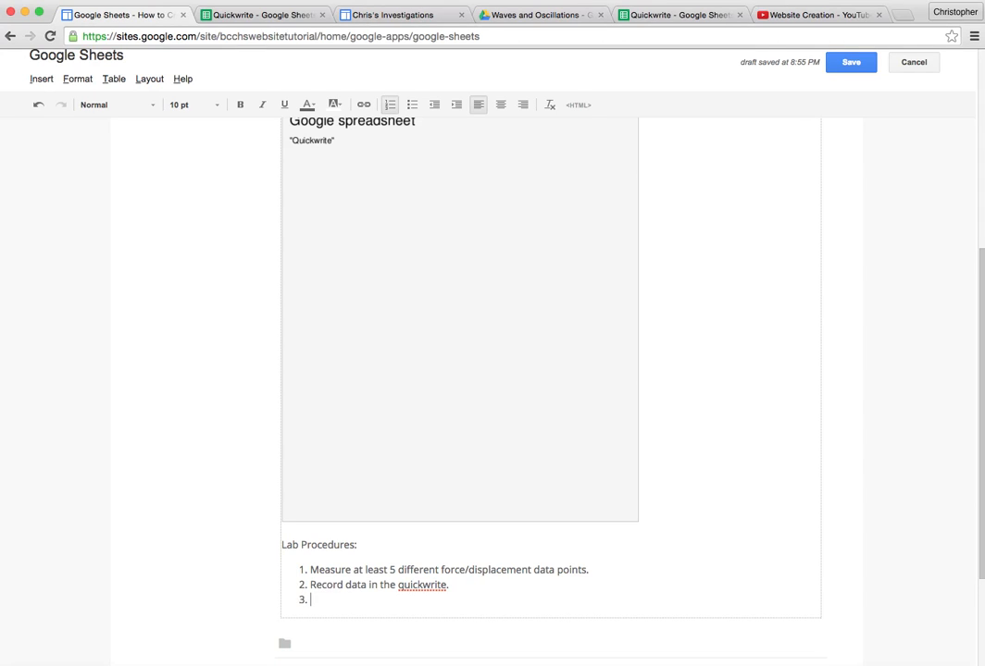
text(Calculate the spring const)
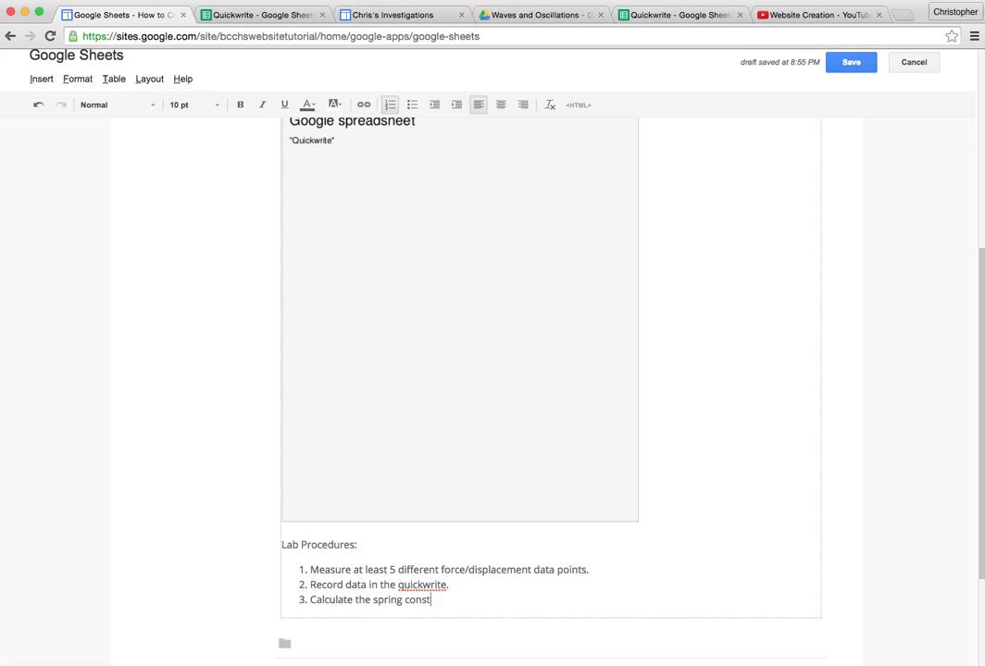
text(ant based on your data.)
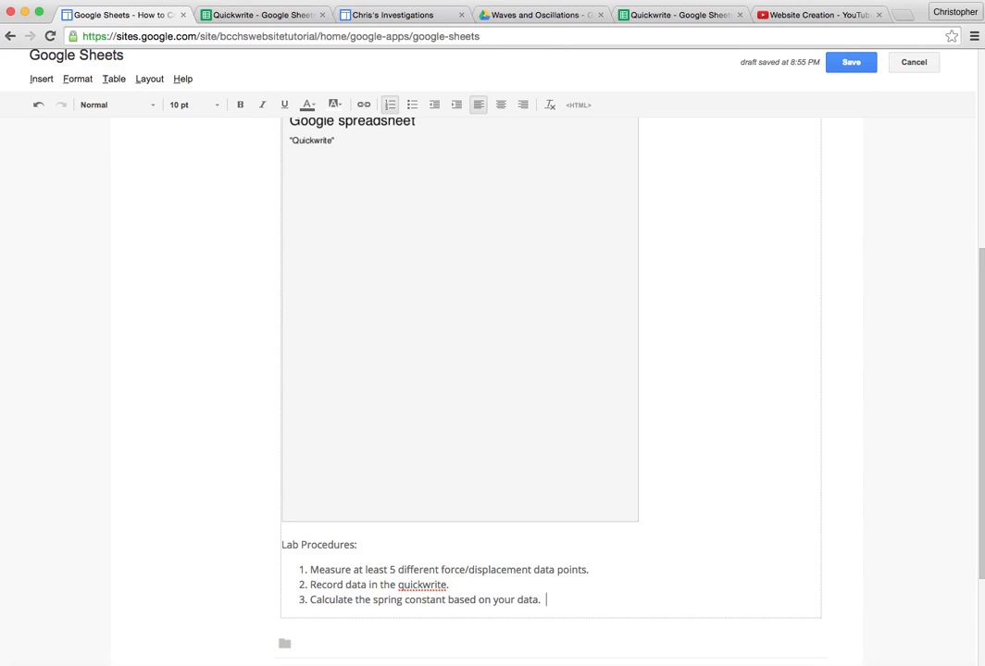
Switch to the Quickwrite spreadsheet and go to student 1's x and F cells in row 2
click(653, 16)
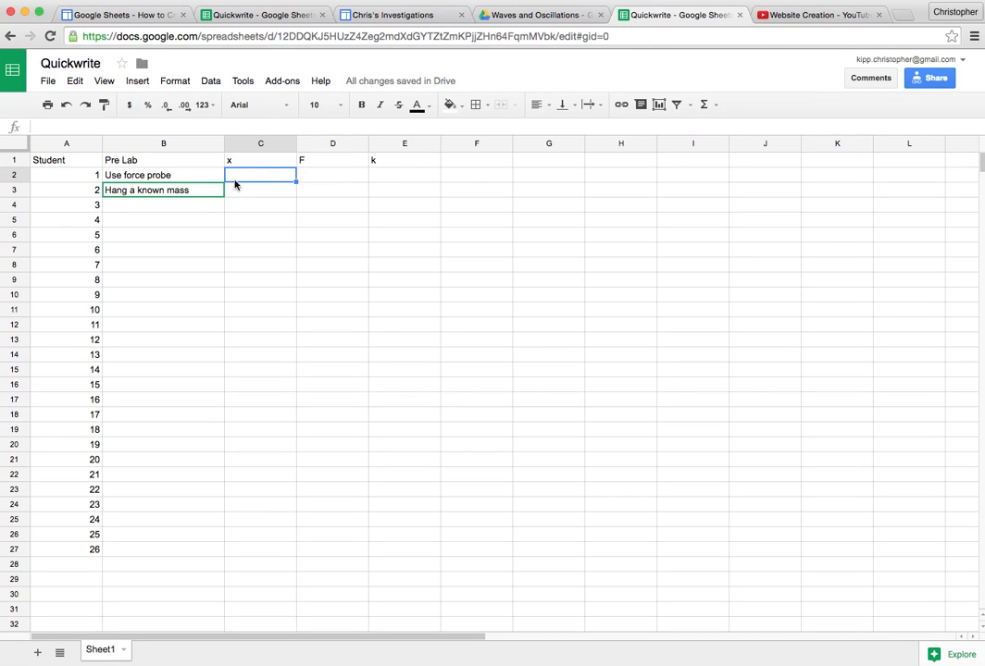
click(310, 178)
click(254, 174)
click(319, 184)
click(321, 177)
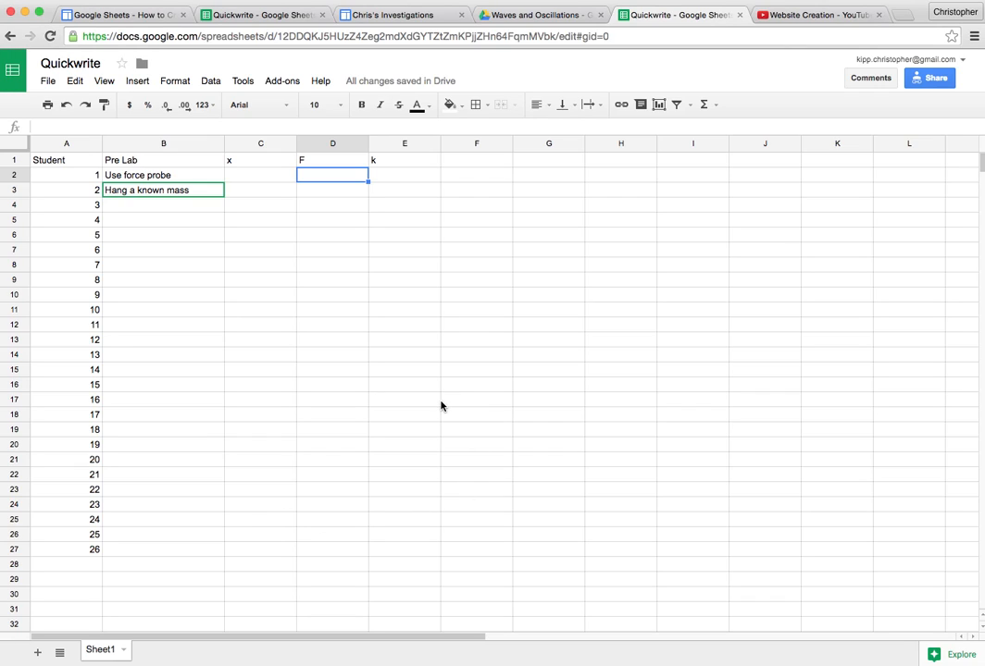
click(416, 176)
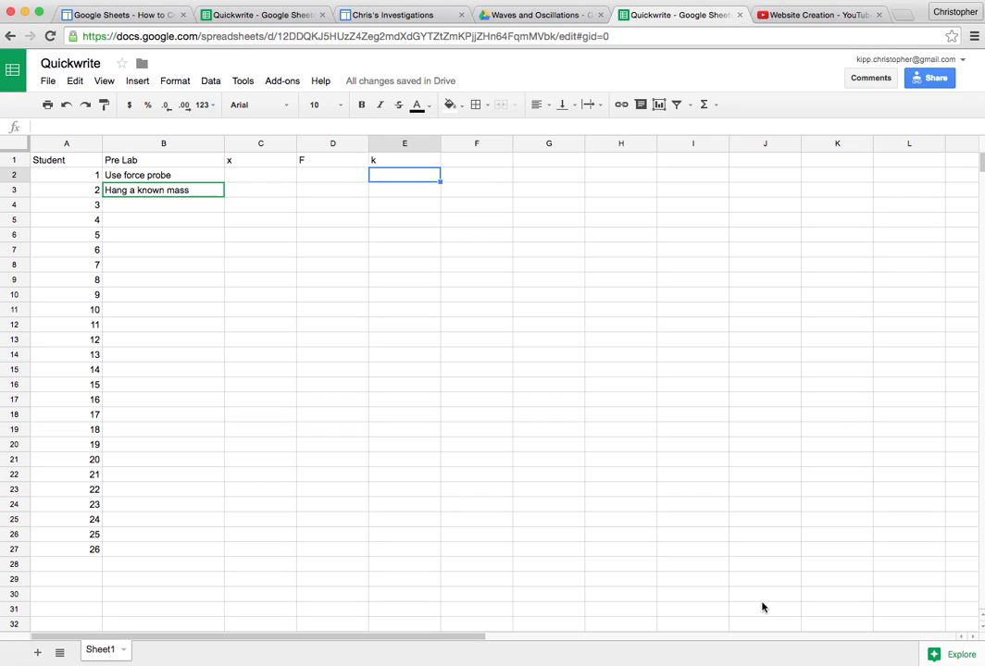
text(=)
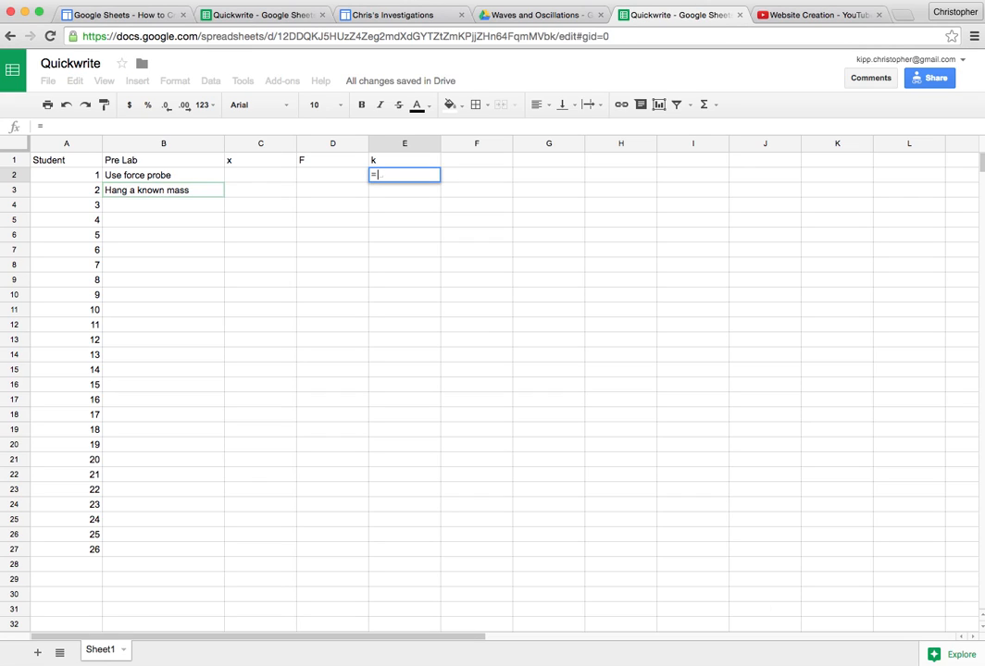
click(256, 179)
key(BackSpace)
key(BackSpace)
key(BackSpace)
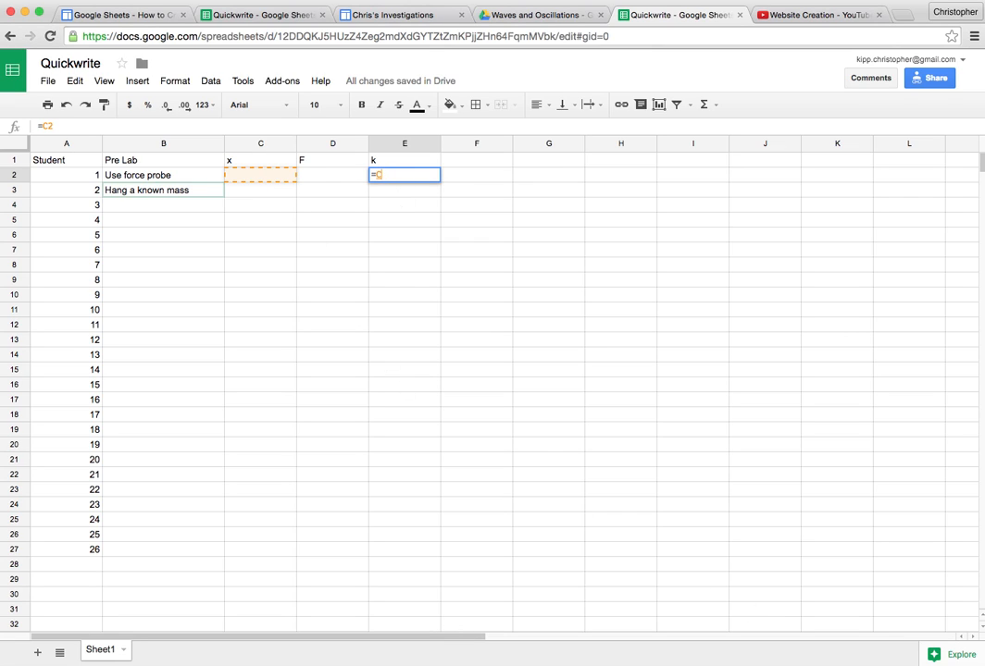
Enter sample data for student 1: 4 for x in C2 and 10 for F in D2
click(270, 176)
text(4)
key(Tab)
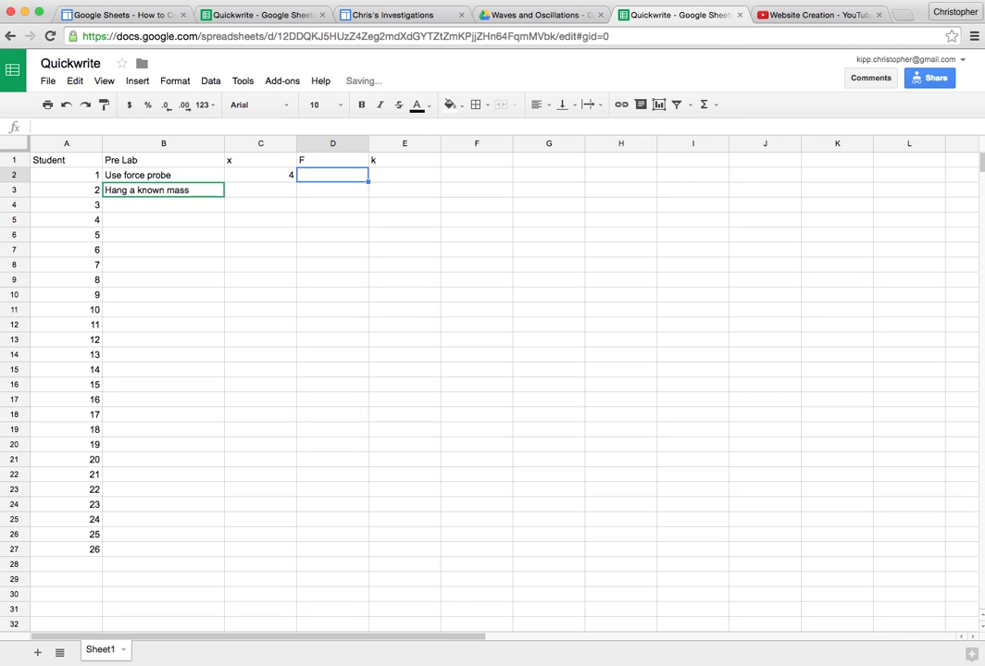
text(10)
key(Tab)
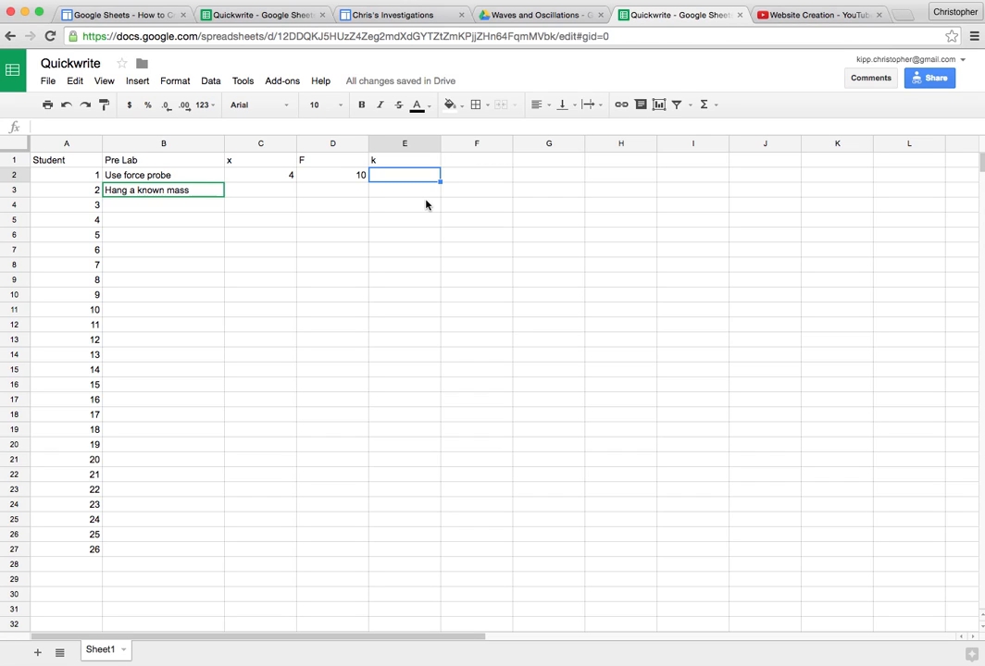
Enter the formula =D2/C2 in E2 to calculate k for student 1
text(=)
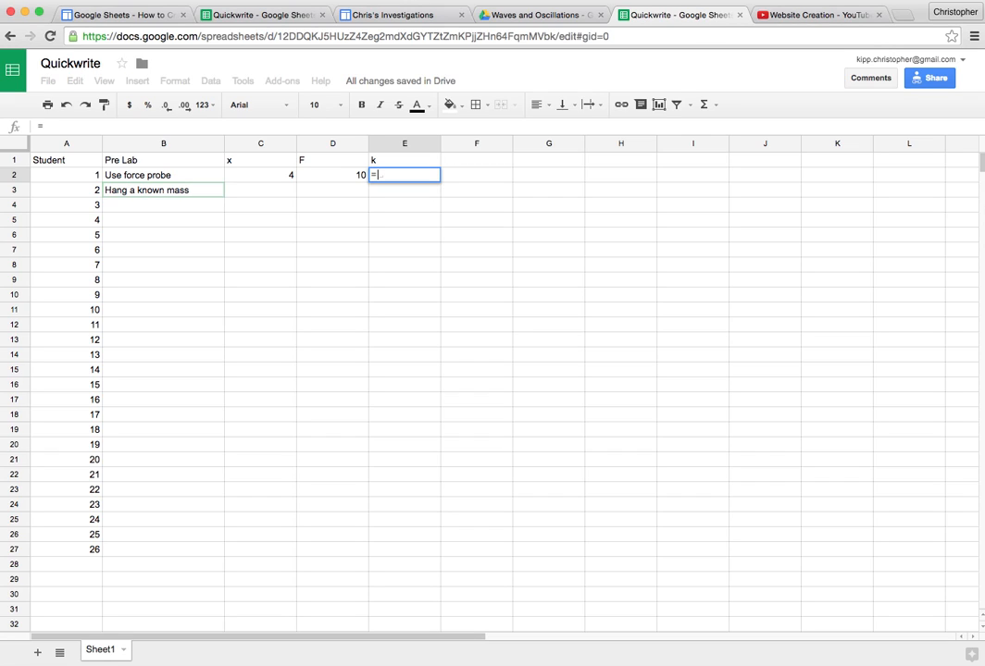
click(336, 177)
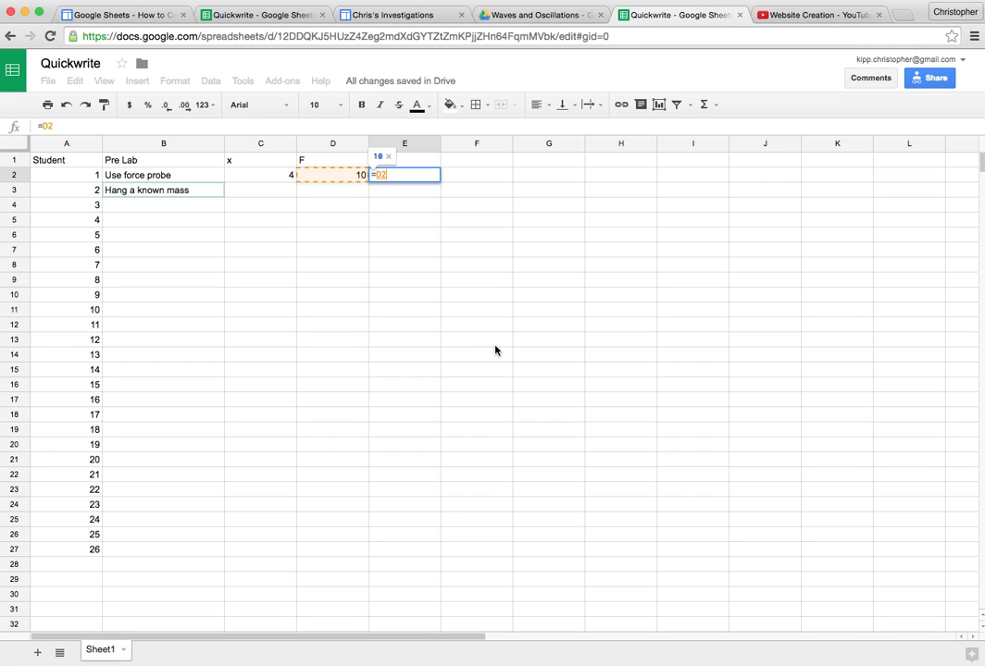
text(/)
click(272, 176)
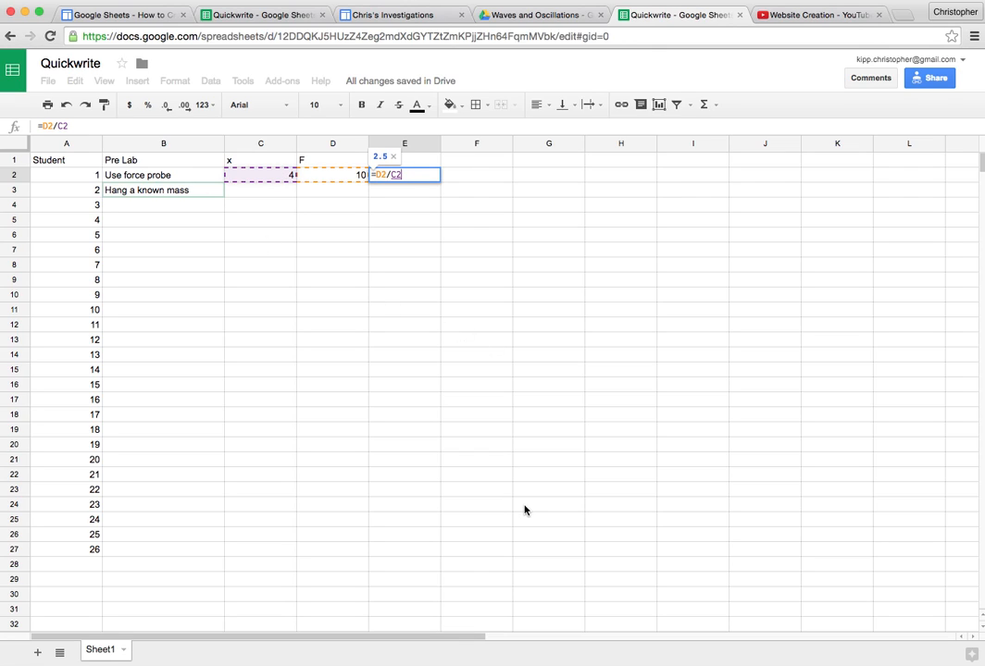
key(Return)
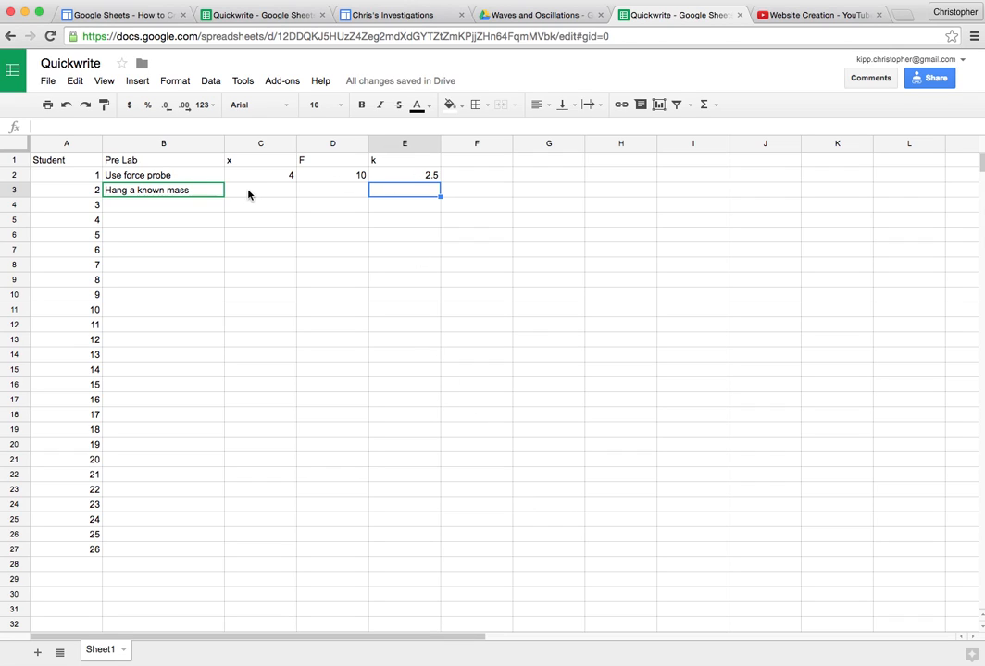
Fill the k formula from E2 down through E12
click(248, 195)
click(339, 196)
click(403, 193)
click(426, 177)
drag(439, 182, 452, 335)
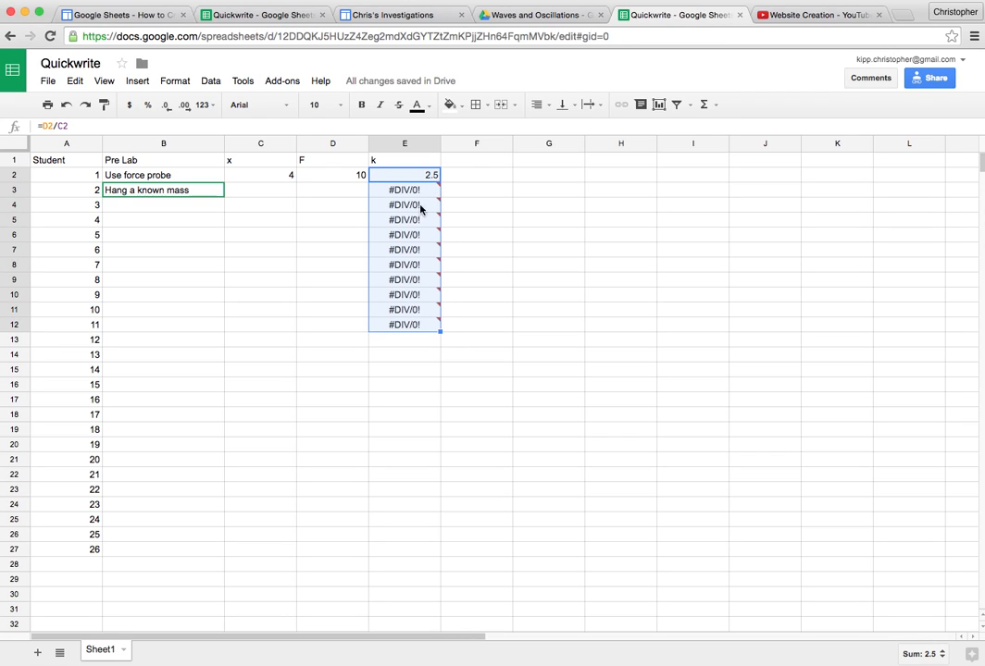
Clear the copied k formulas from E3 through E12
click(392, 324)
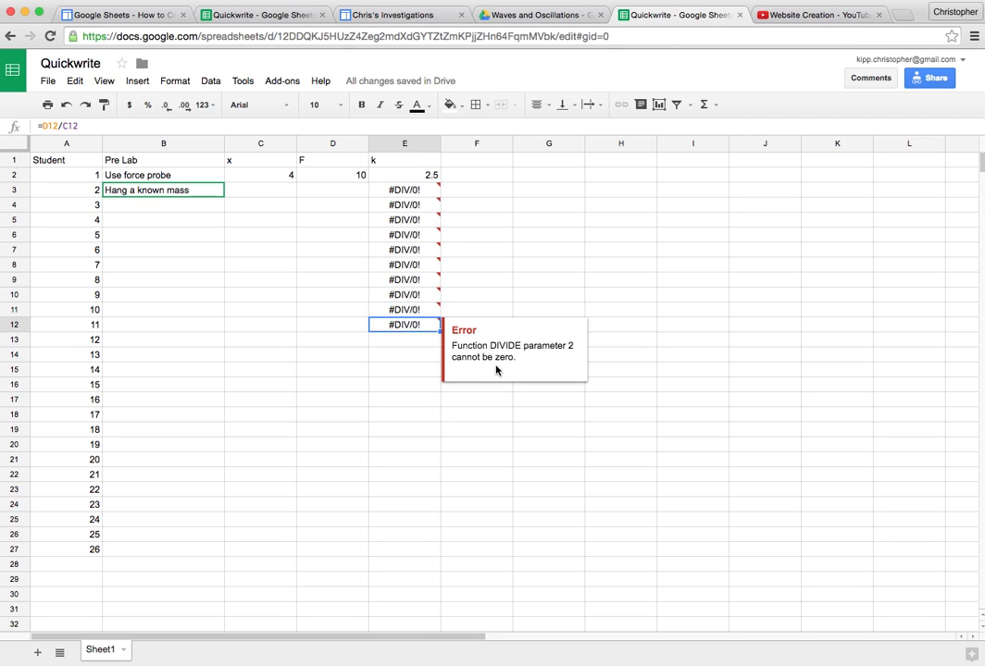
key(Delete)
key(Up)
key(Delete)
key(Up)
key(Delete)
key(Up)
key(Delete)
key(Up)
key(Delete)
key(Up)
key(Delete)
key(Up)
key(Delete)
key(Up)
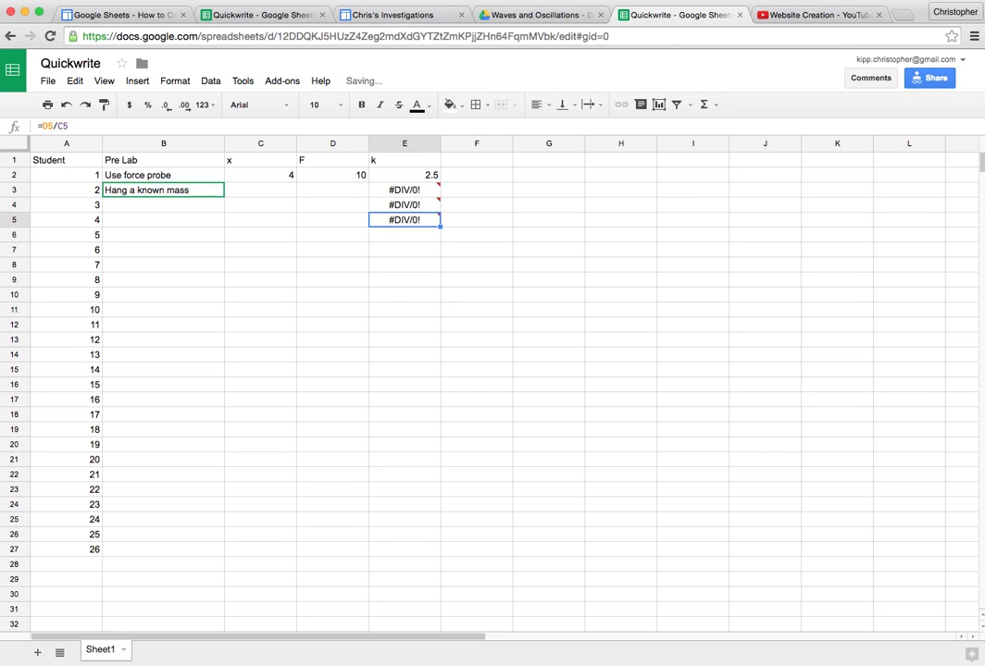
key(Delete)
key(Up)
key(Delete)
key(Up)
key(Delete)
key(Down)
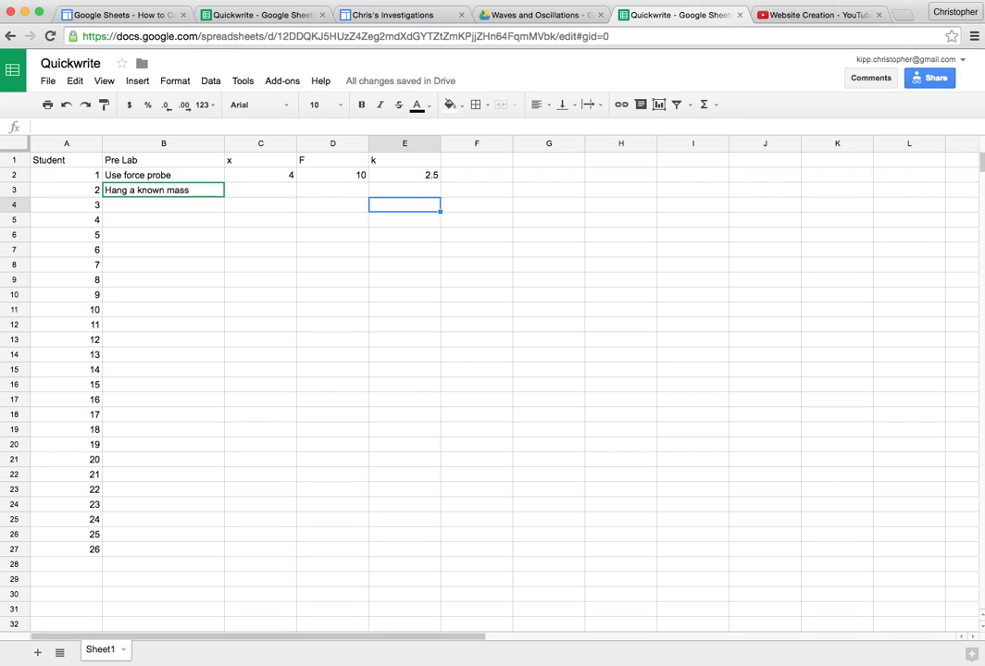
Try to enter an average formula for the k column in E29, and clear the cell
drag(407, 176, 399, 551)
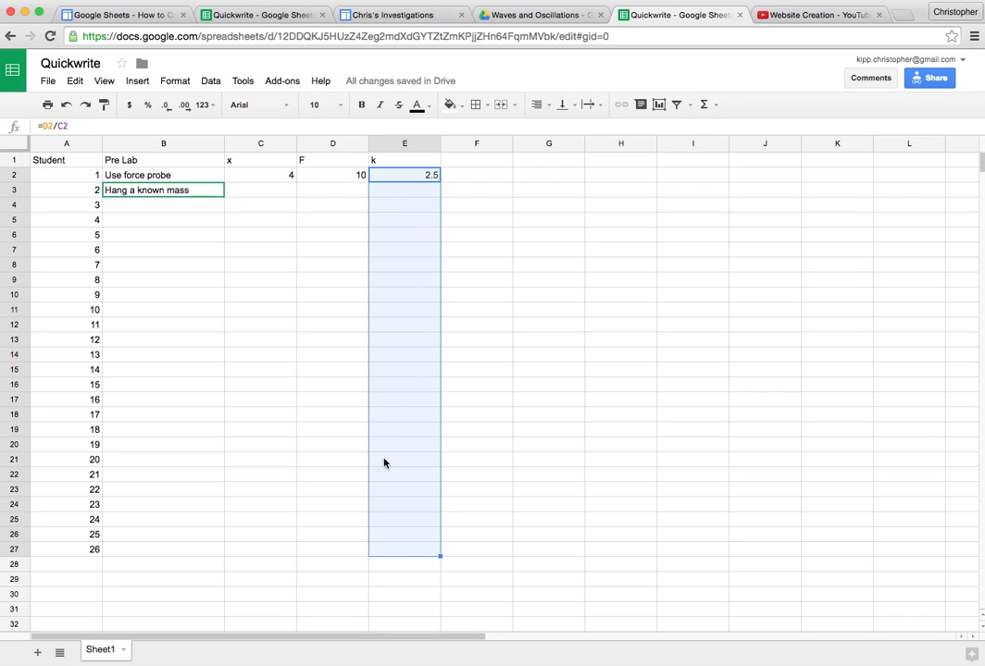
click(409, 581)
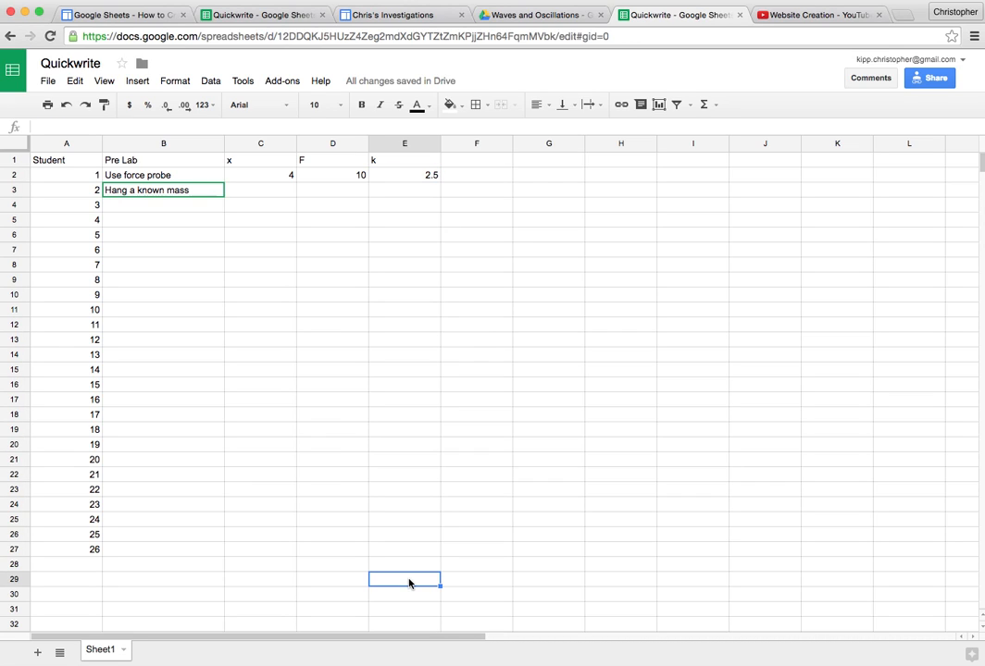
text(=averag)
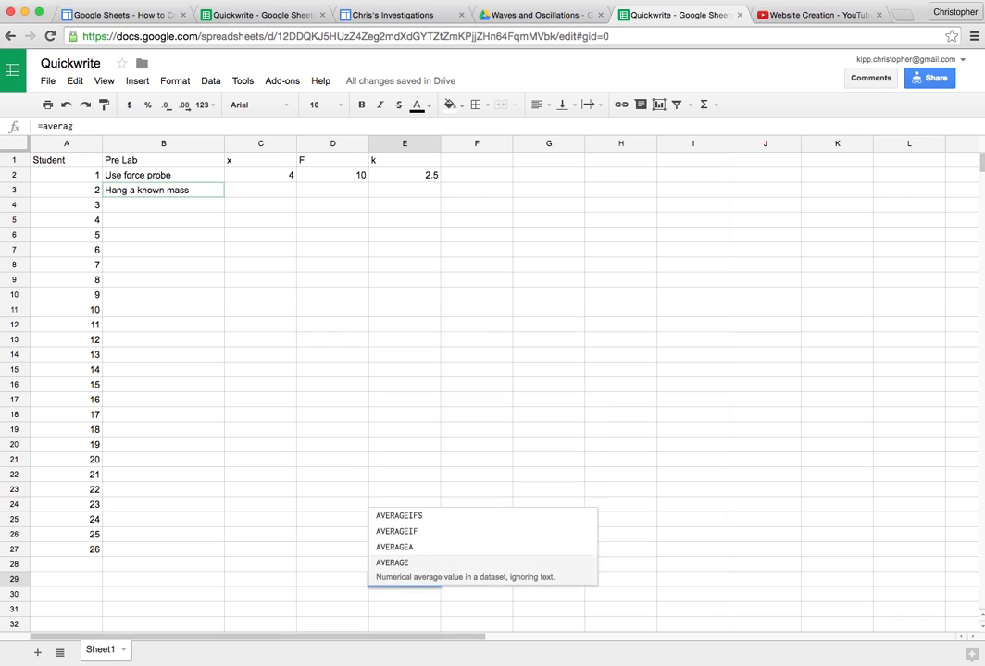
text(e)
drag(411, 176, 433, 480)
click(431, 576)
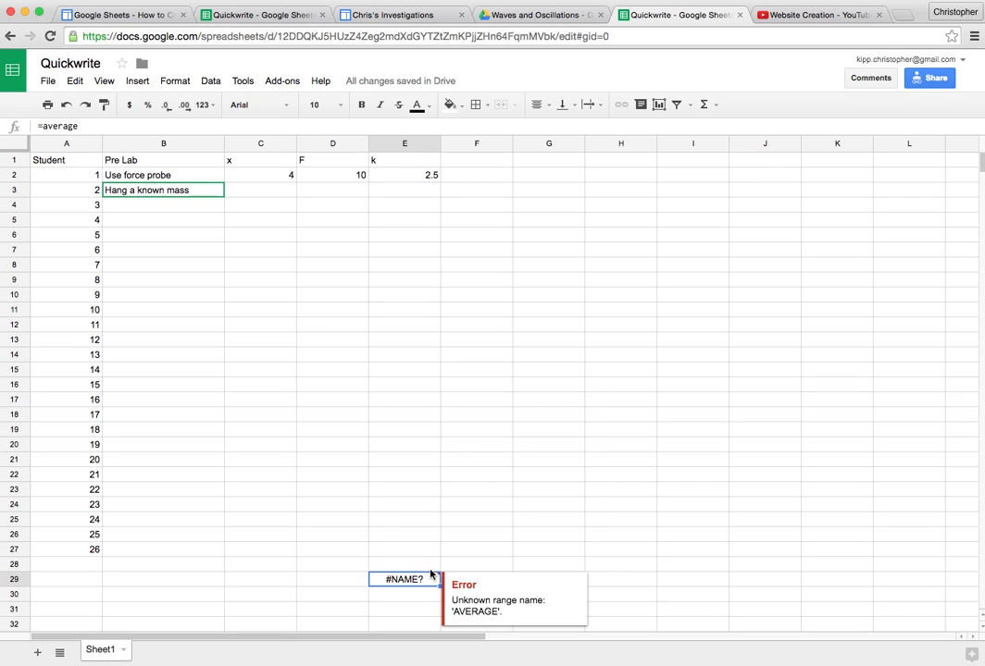
key(Delete)
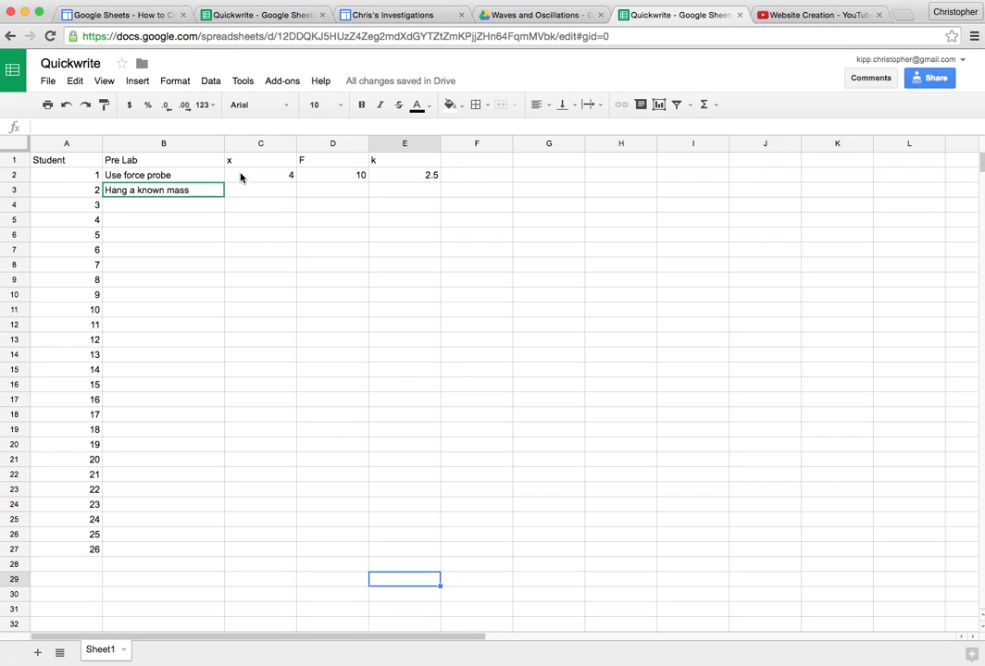
Preview recommended charts for the x and F data in C2:D27 without inserting one
drag(259, 175, 350, 549)
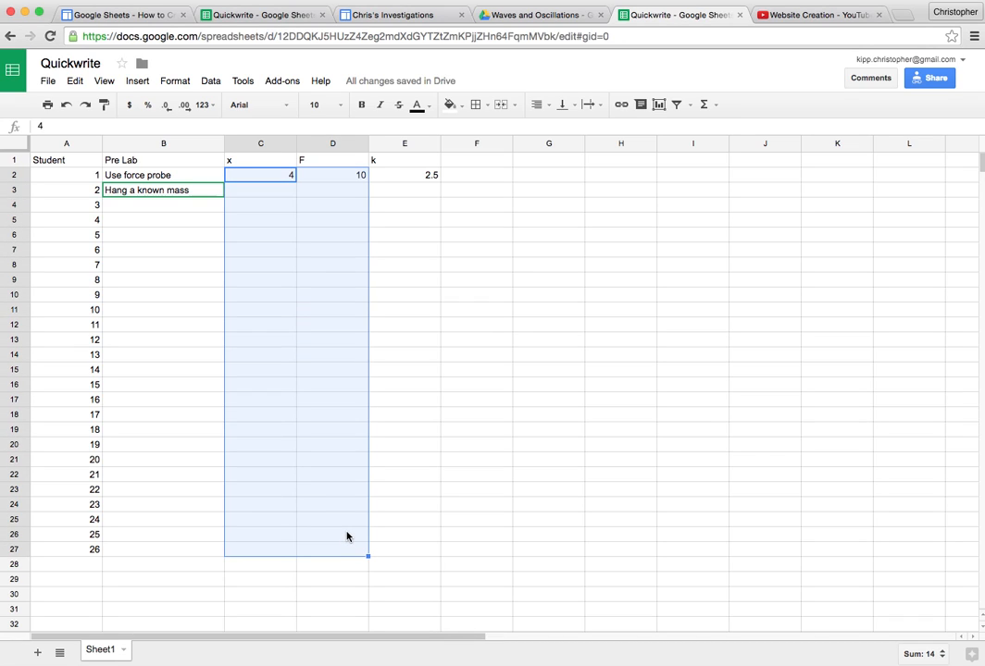
click(242, 81)
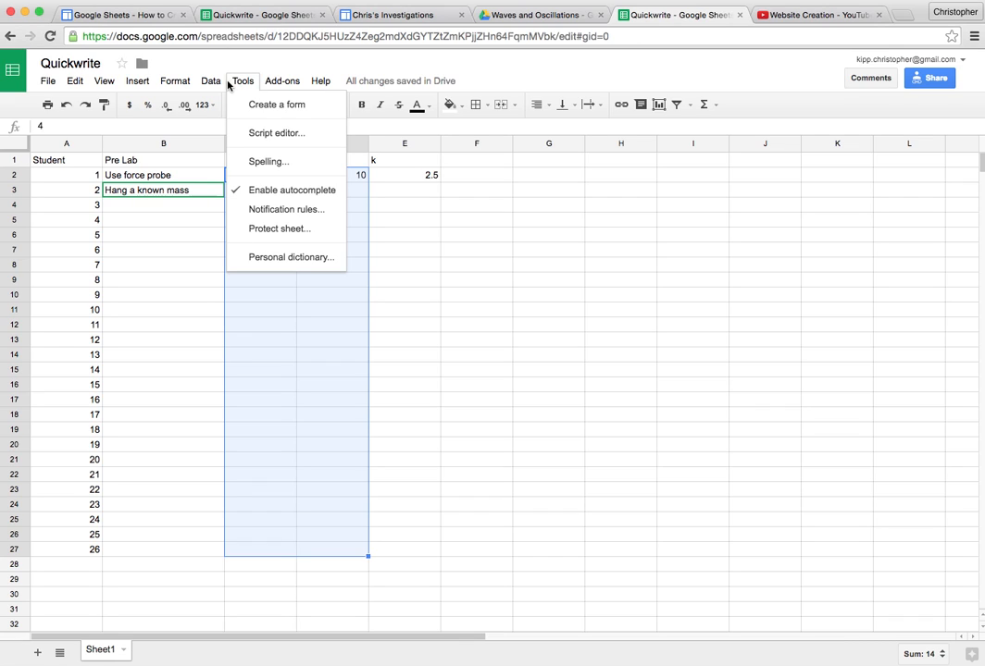
mouse_move(132, 82)
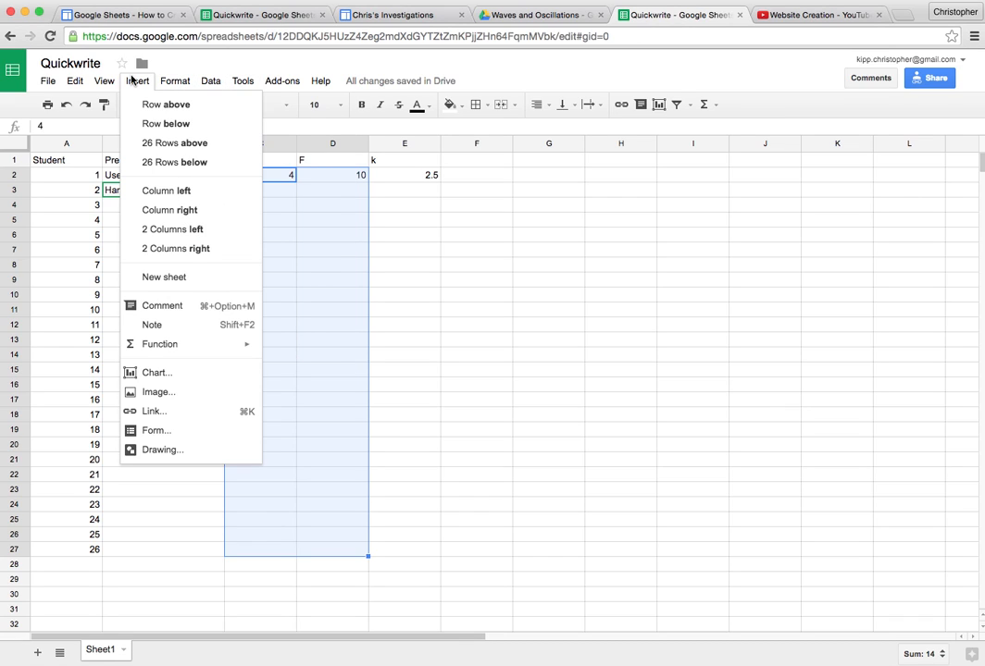
click(172, 375)
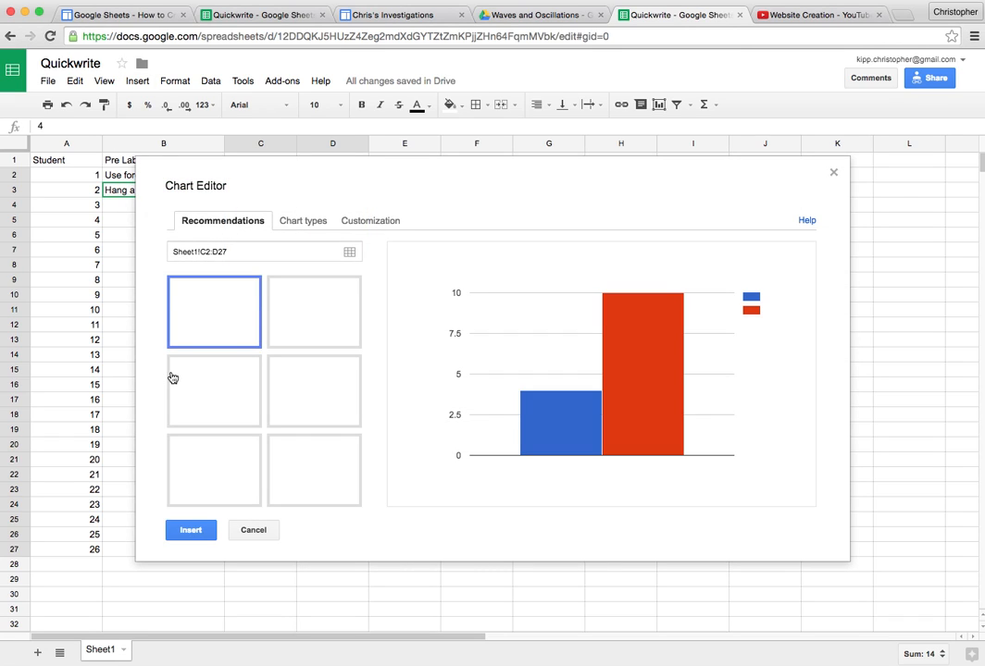
click(223, 410)
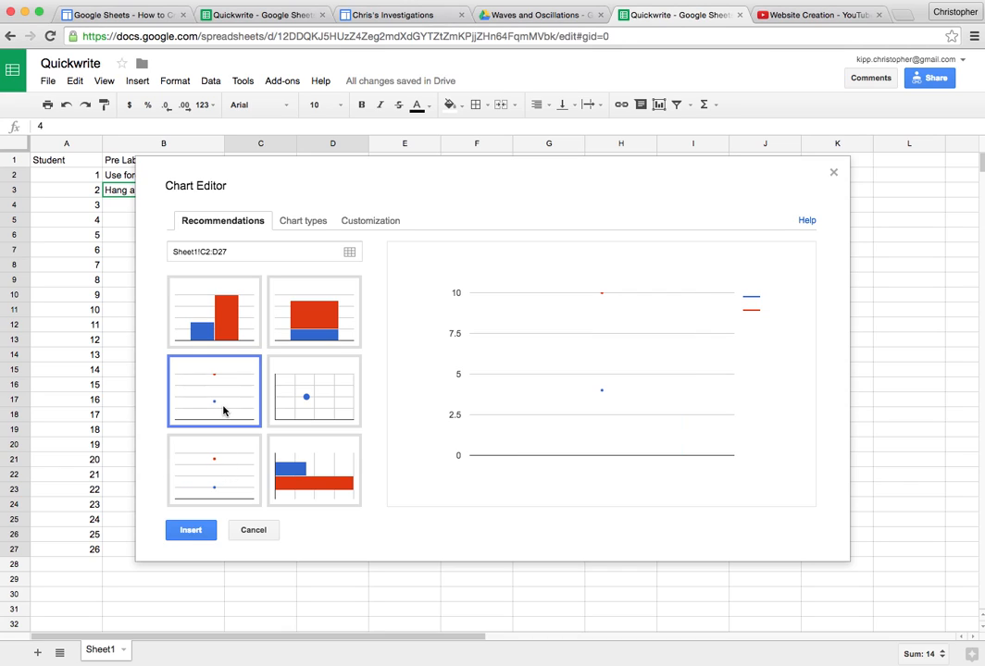
click(217, 466)
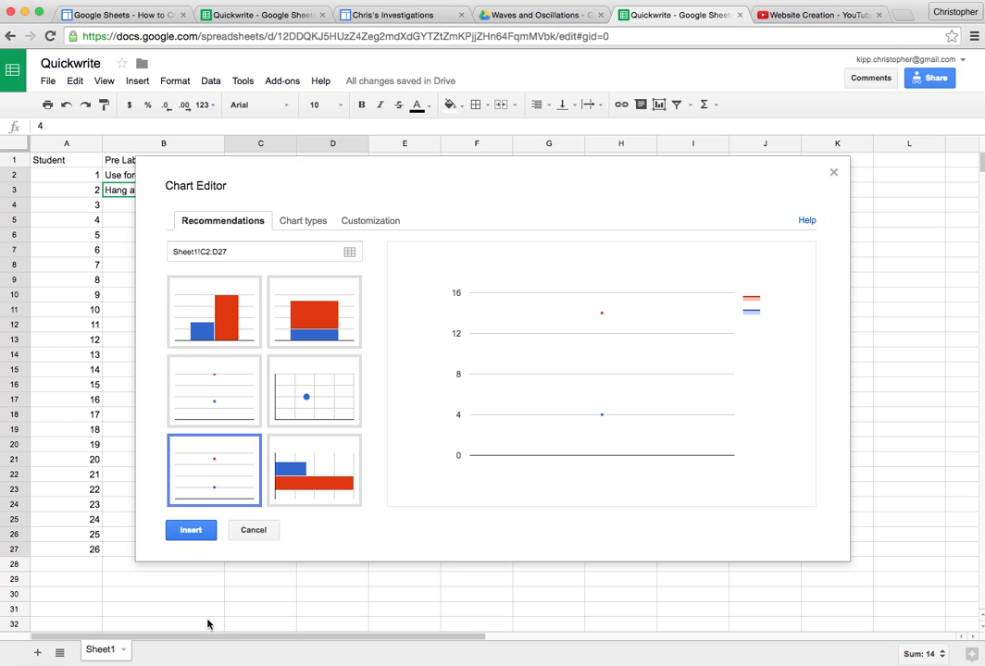
click(259, 534)
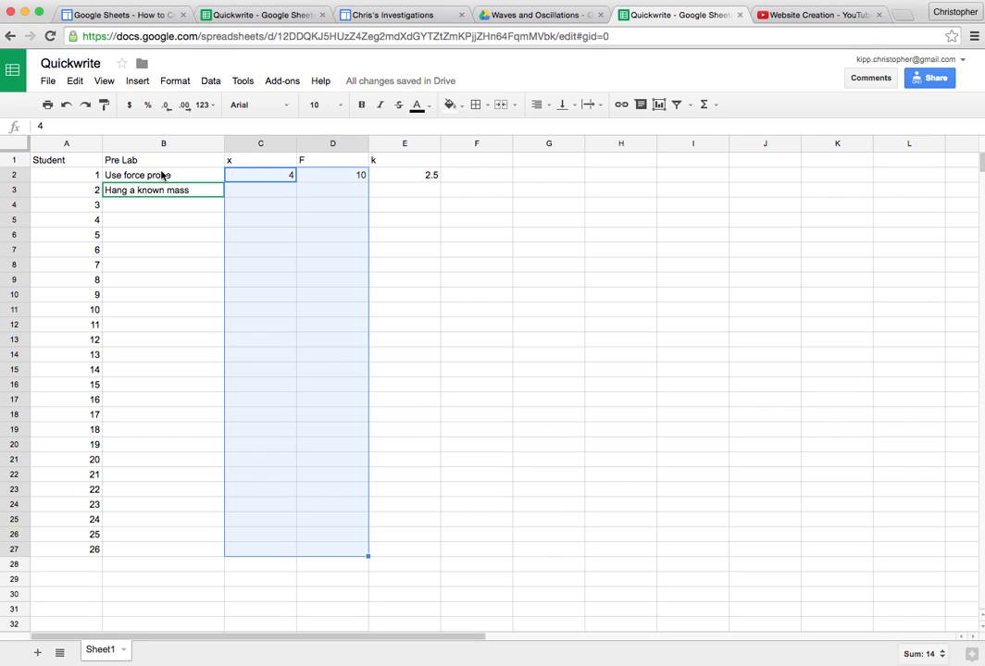
drag(158, 182, 172, 550)
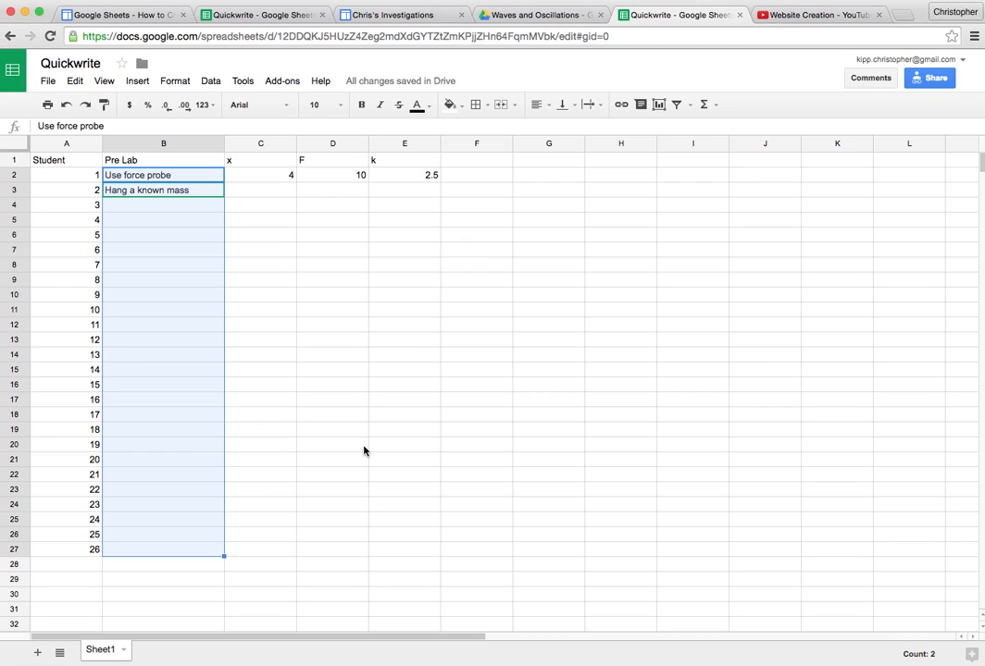
click(176, 381)
click(219, 326)
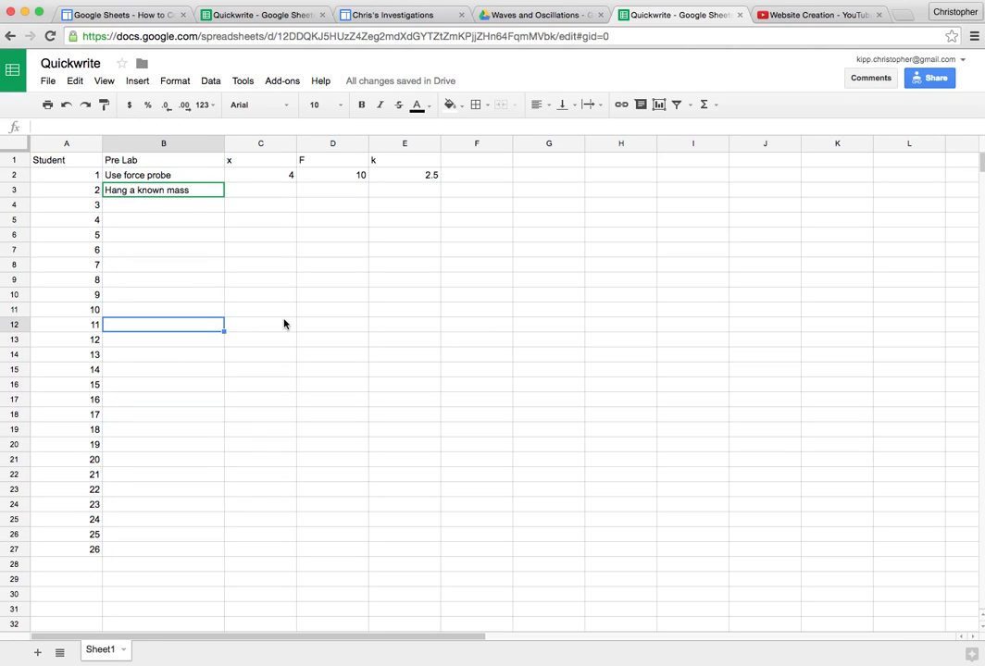
click(283, 324)
click(316, 324)
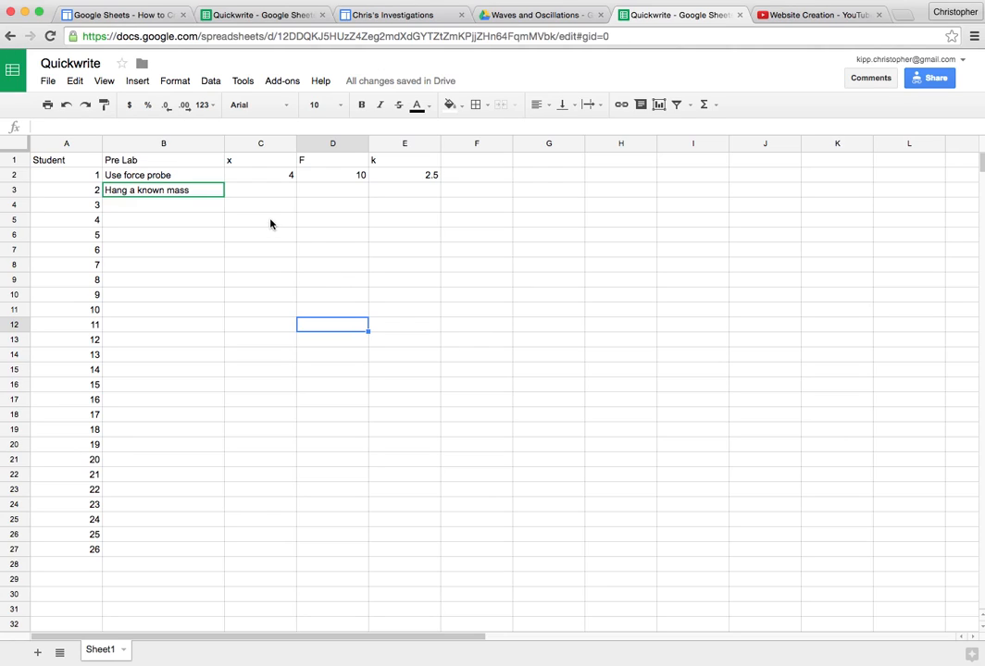
click(117, 385)
click(84, 385)
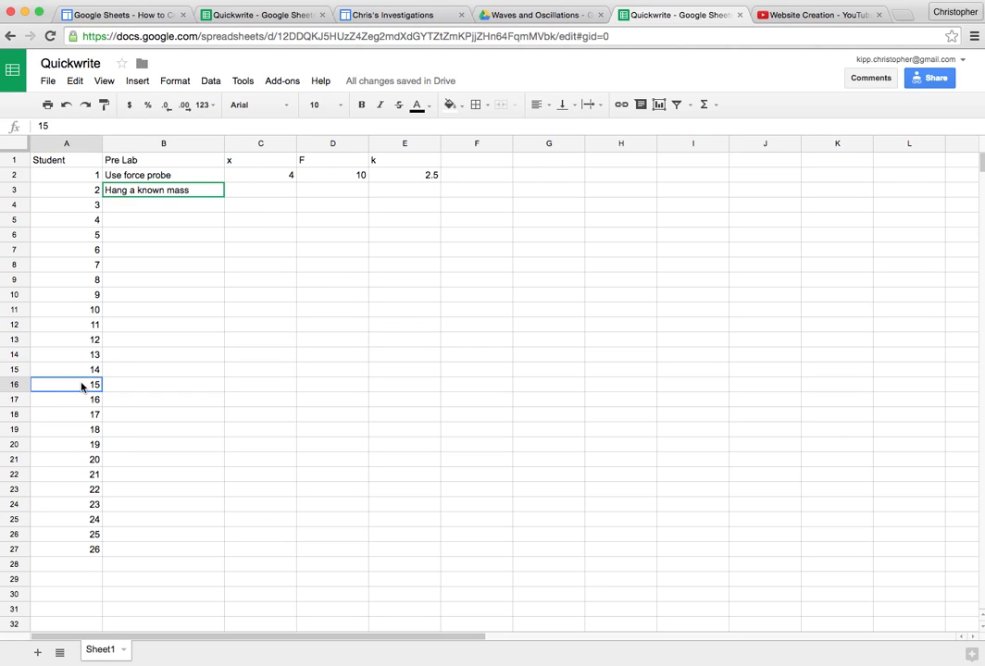
click(130, 388)
click(268, 386)
click(330, 387)
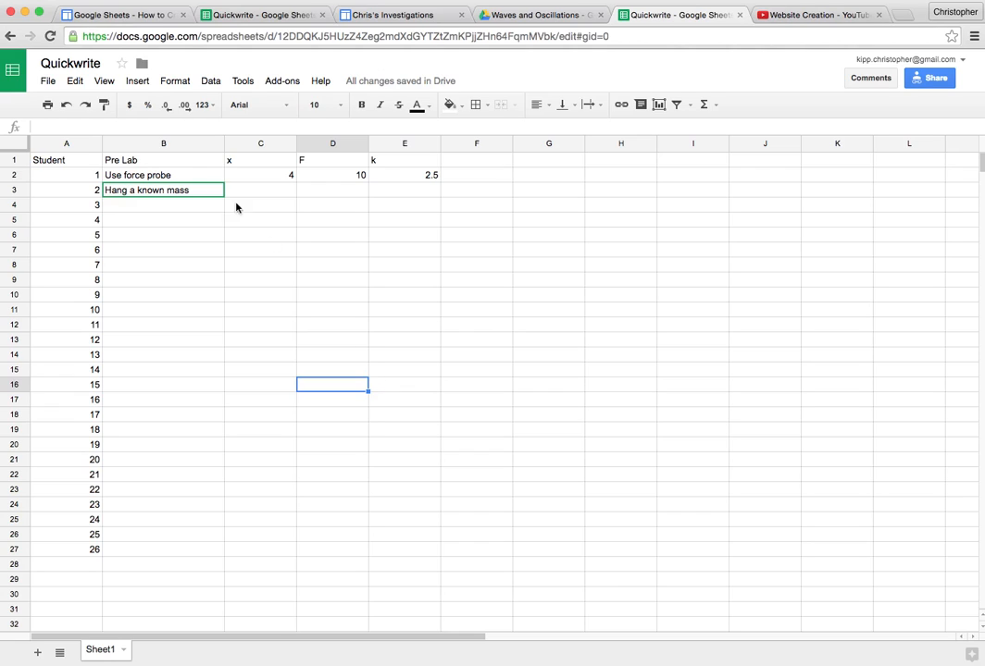
Switch back to the Google Sheets lesson page that is open for editing
click(205, 18)
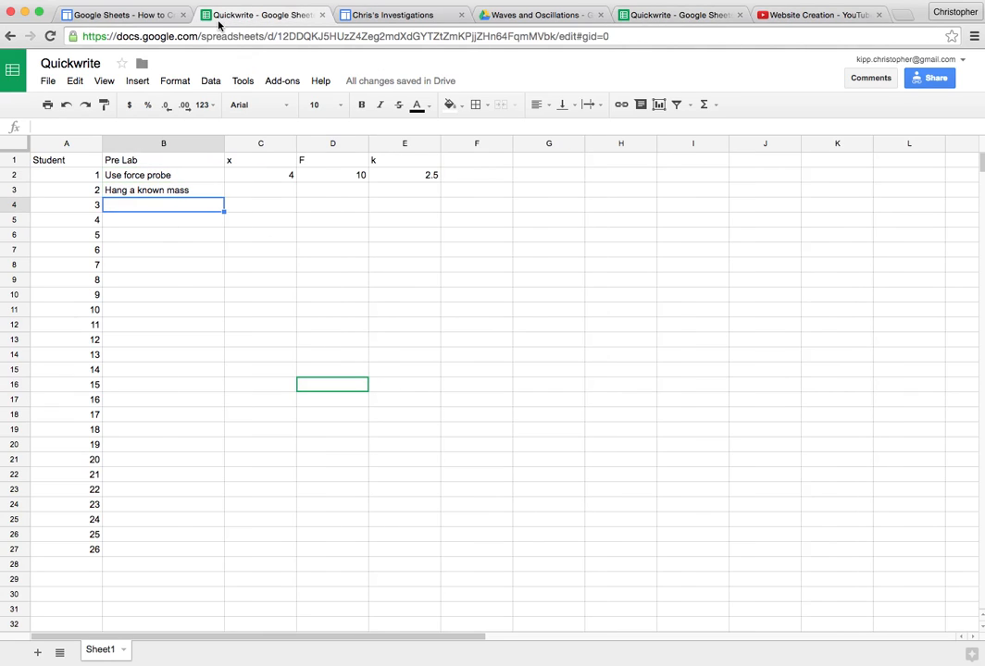
click(136, 20)
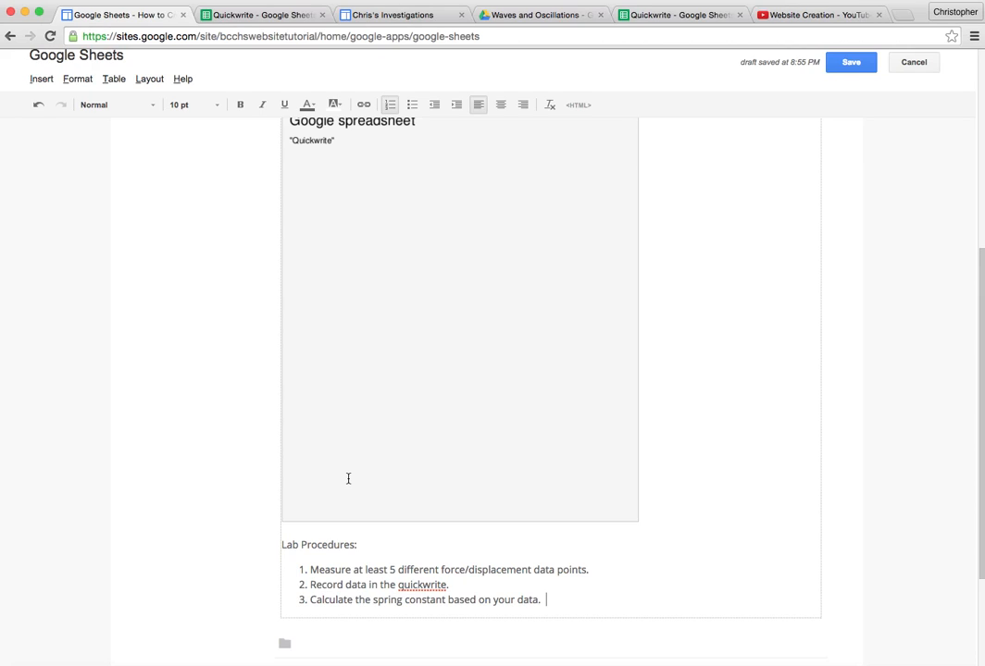
Try a fourth lab procedure reading "Calculate the average spring constant based on all", and remove it
key(Return)
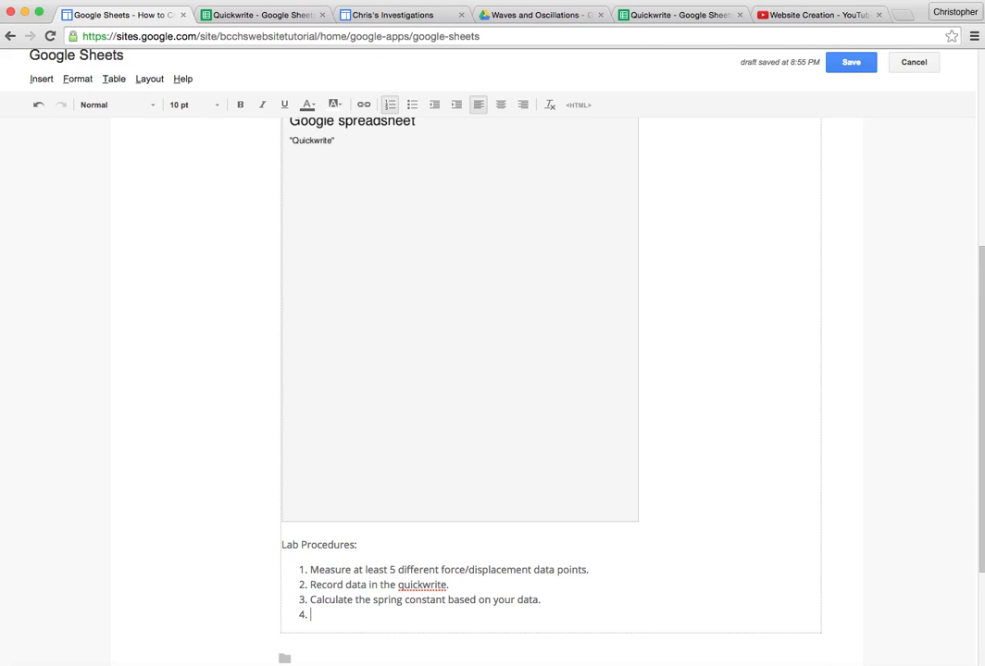
text(Calculate the average spring constant based on all)
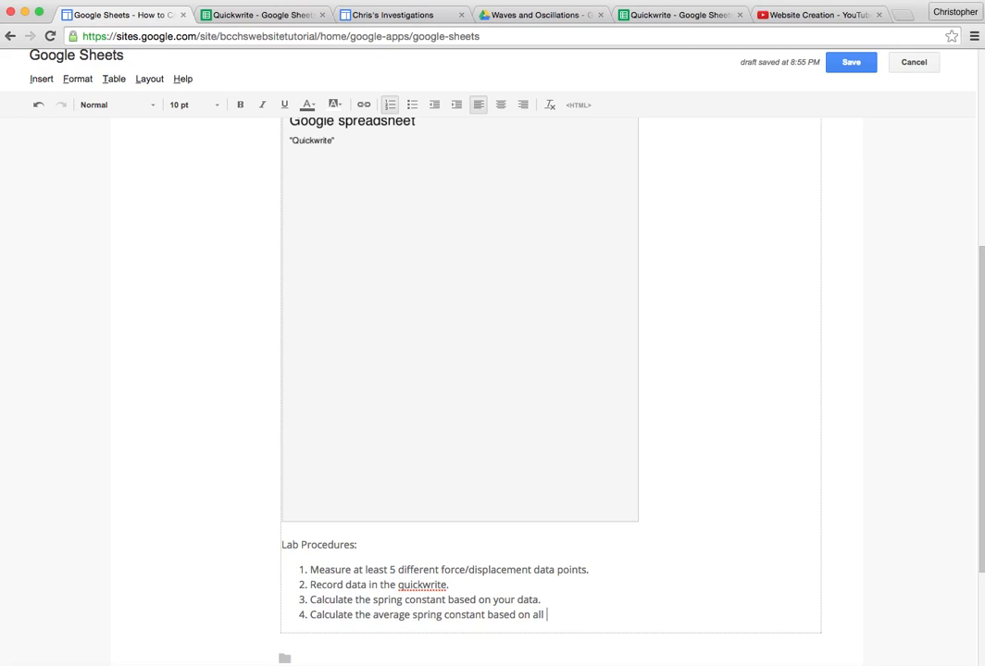
key(BackSpace)
key(BackSpace)
key(BackSpace)
key(BackSpace)
key(BackSpace)
key(BackSpace)
key(BackSpace)
key(BackSpace)
key(BackSpace)
key(BackSpace)
key(BackSpace)
key(BackSpace)
key(BackSpace)
key(BackSpace)
key(BackSpace)
key(BackSpace)
key(BackSpace)
key(BackSpace)
key(BackSpace)
key(BackSpace)
key(BackSpace)
key(BackSpace)
key(BackSpace)
key(BackSpace)
key(BackSpace)
key(BackSpace)
key(BackSpace)
key(BackSpace)
key(BackSpace)
key(BackSpace)
key(BackSpace)
key(BackSpace)
key(BackSpace)
key(BackSpace)
key(BackSpace)
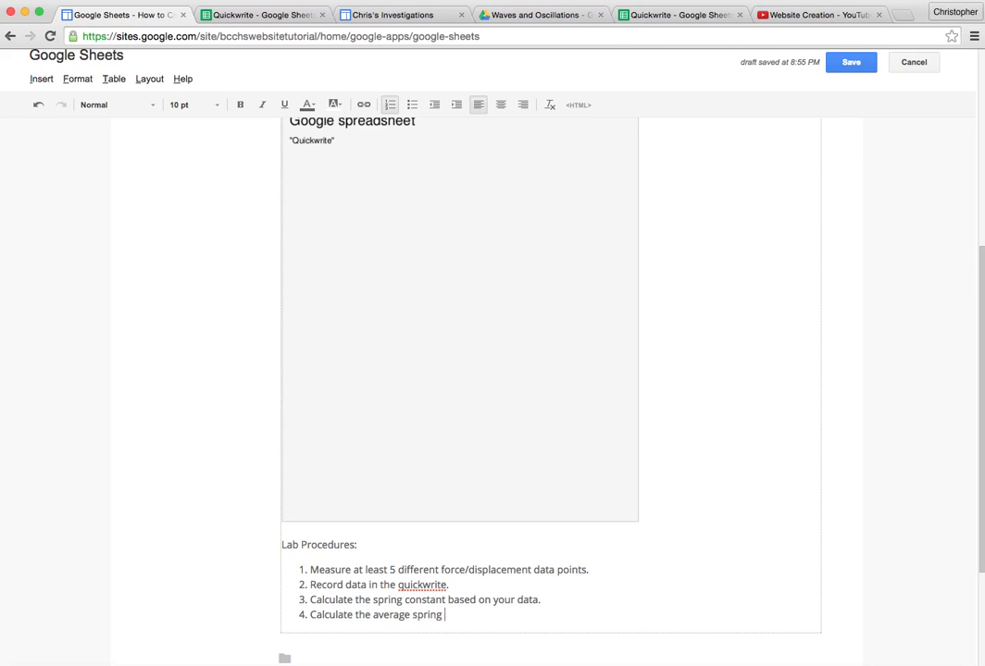
key(BackSpace)
key(BackSpace)
key(BackSpace)
key(BackSpace)
key(BackSpace)
key(BackSpace)
key(BackSpace)
key(BackSpace)
key(BackSpace)
key(BackSpace)
key(BackSpace)
key(BackSpace)
key(BackSpace)
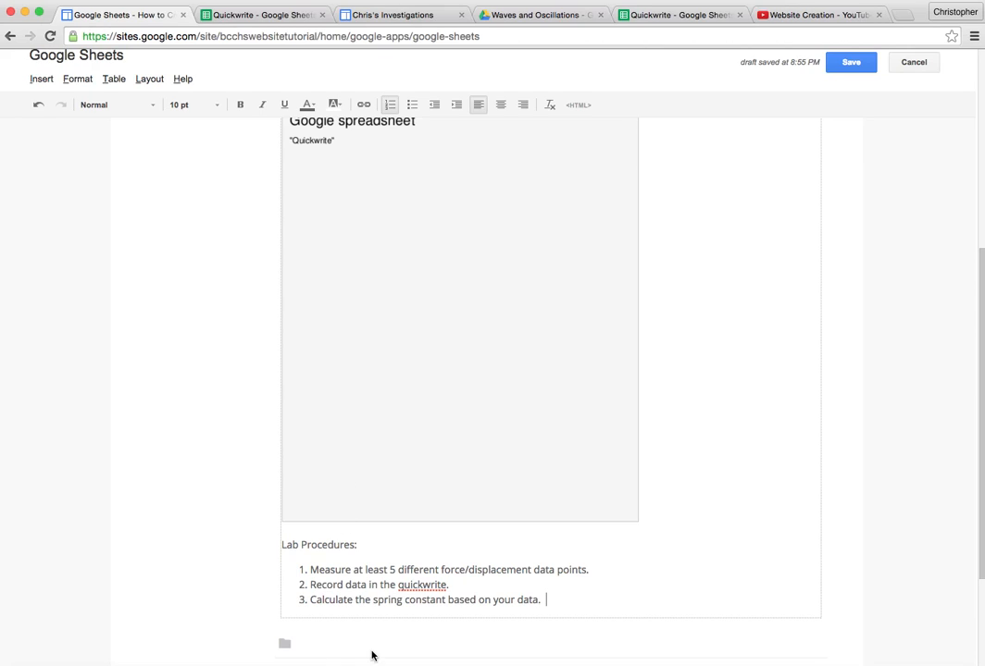
Reword the third lab procedure as "Calculate the average spring constant based on the class data."
click(372, 600)
text(average)
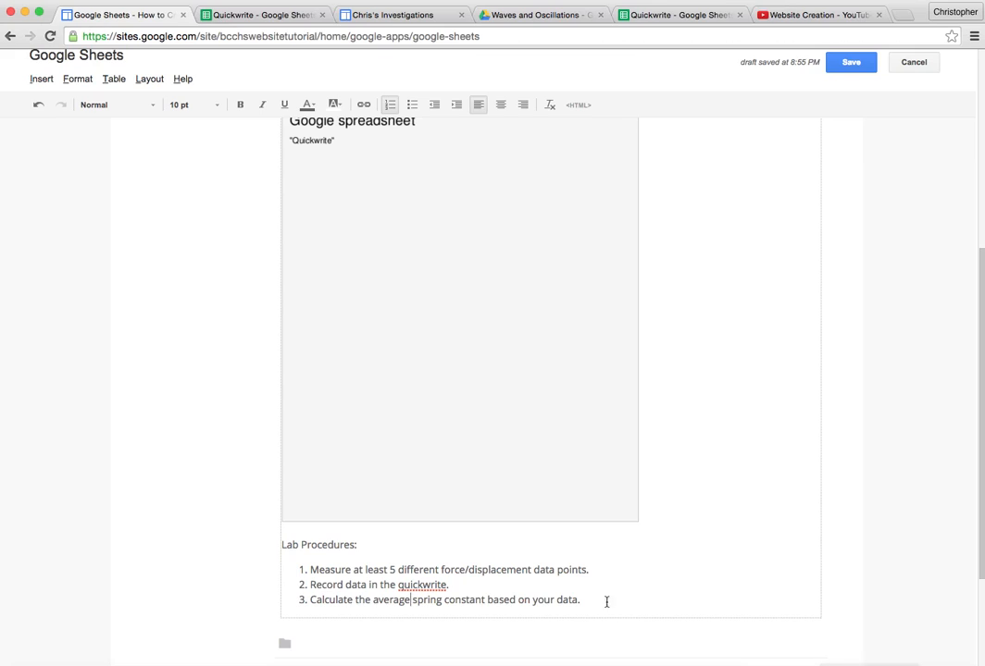
click(550, 599)
key(BackSpace)
key(BackSpace)
key(BackSpace)
key(BackSpace)
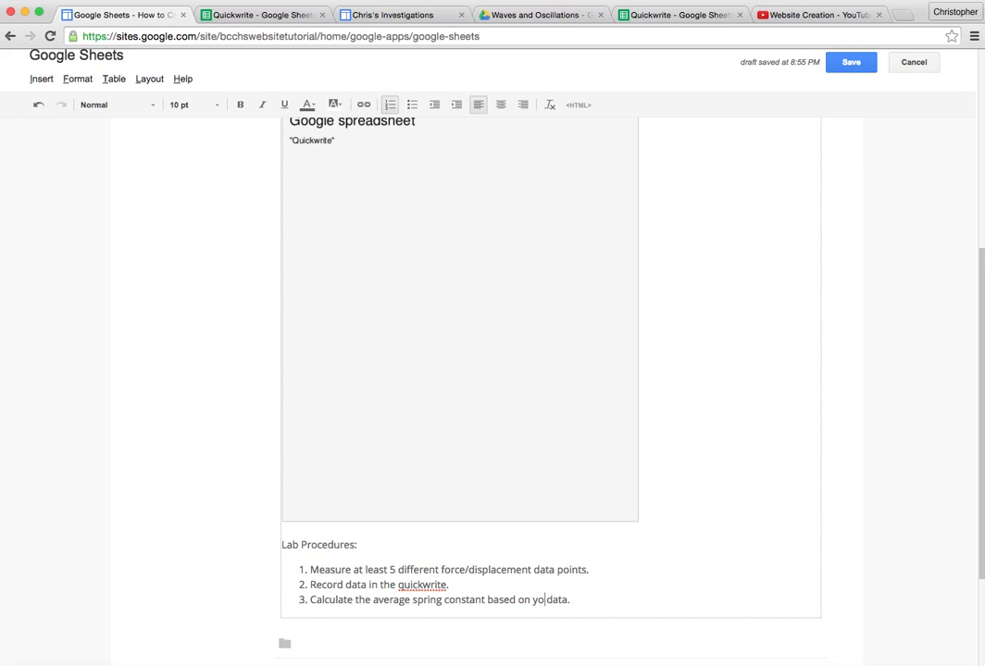
text(the class)
Add a fourth lab procedure reading "Graph the displacement vs period for the spring."
key(Return)
text(Graph the)
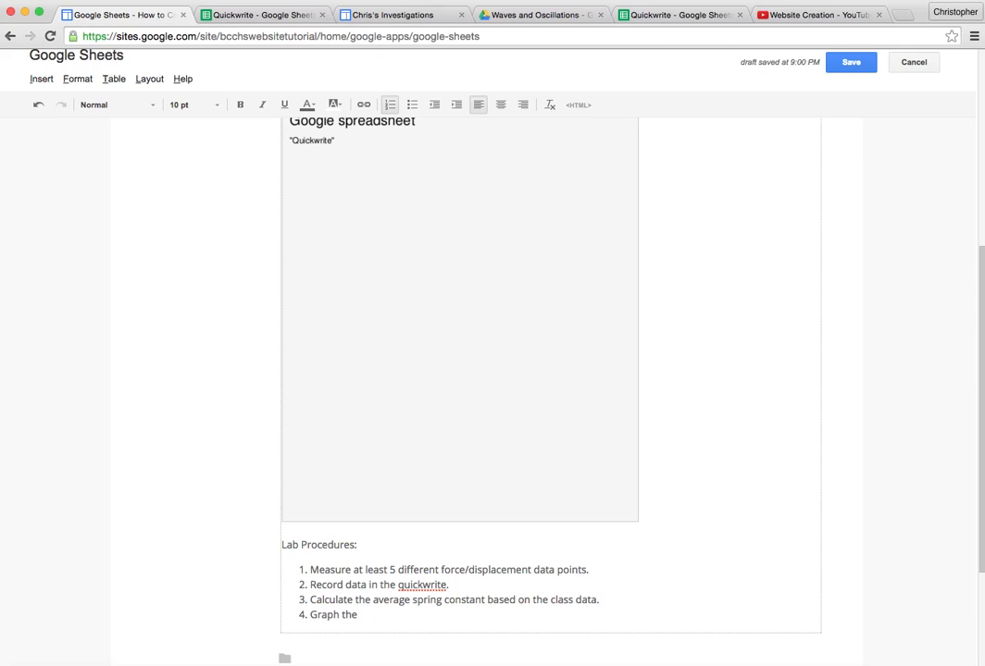
text( displacement vs period for the spring.)
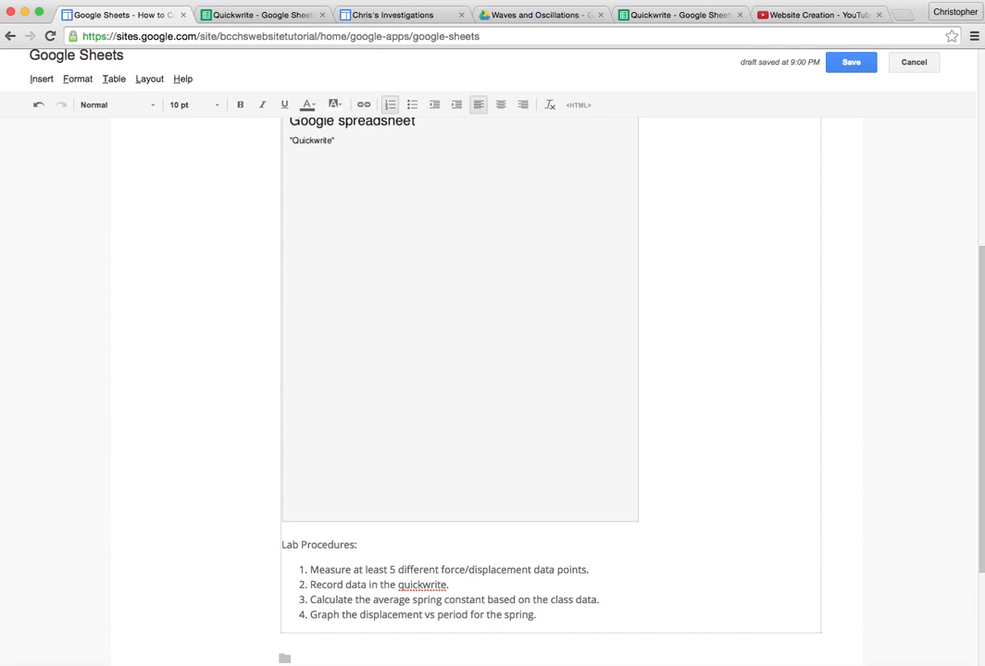
Save the lesson page and view the embedded Quickwrite spreadsheet on it
scroll(721, 418, up, 5)
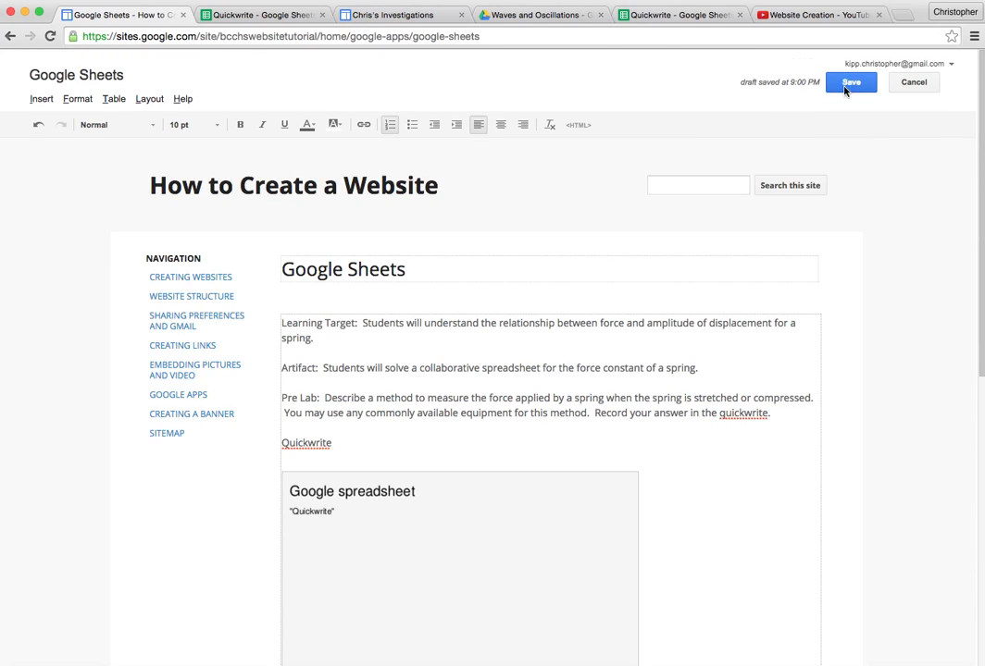
click(844, 85)
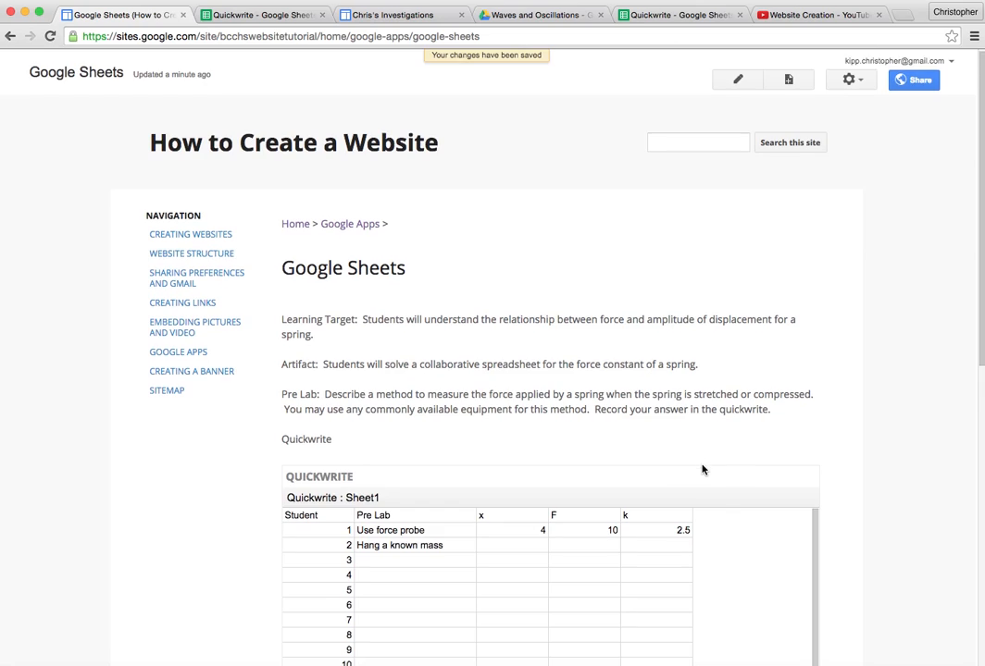
scroll(701, 471, down, 2)
scroll(861, 438, down, 3)
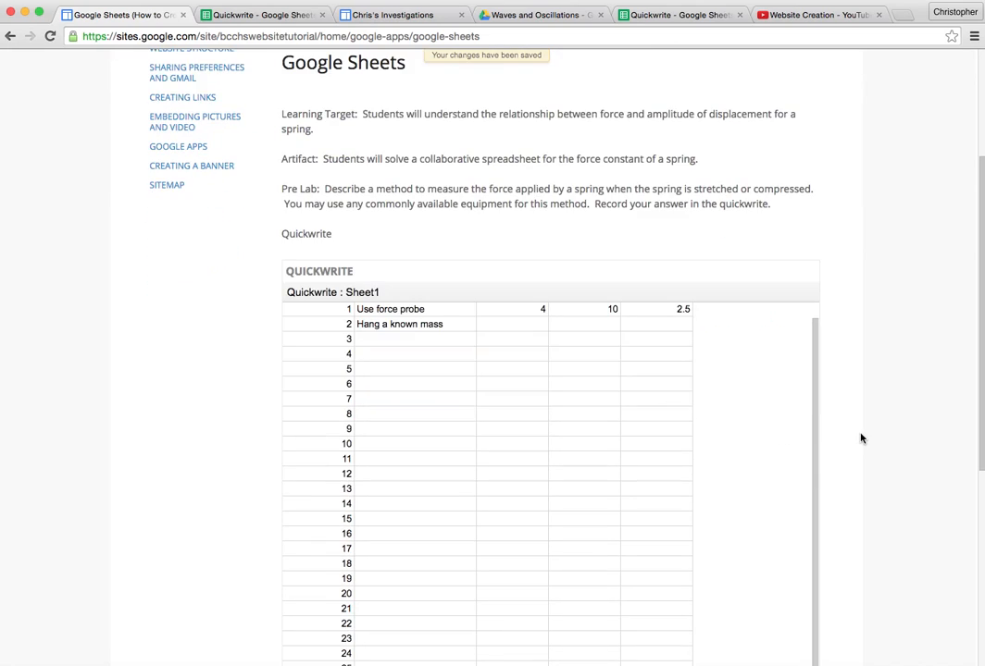